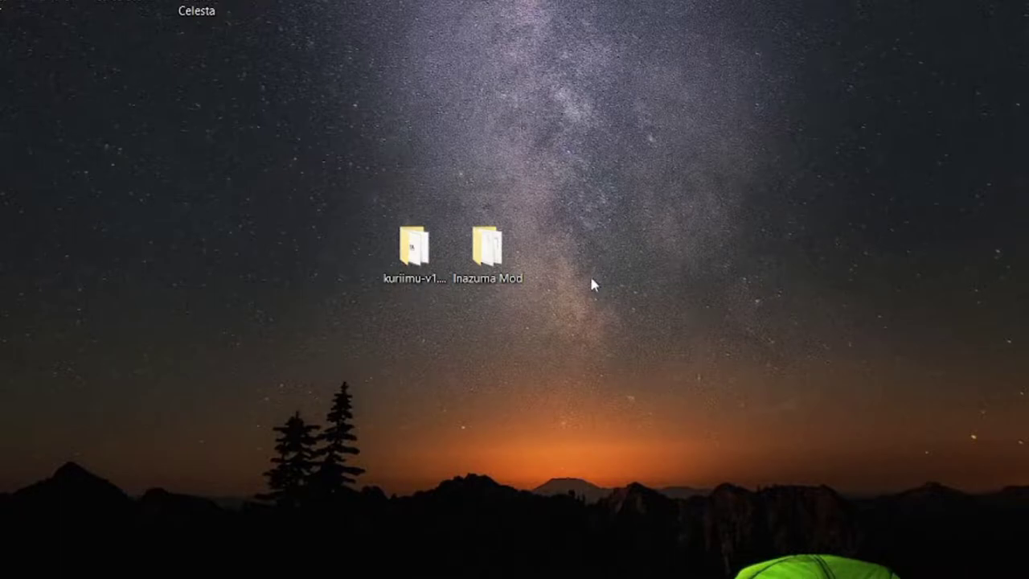
- Open the emblem folder located in Inazuma Mod > ie6_b_fa > data > img
{"action": "double_click", "coordinate": [500, 265]}
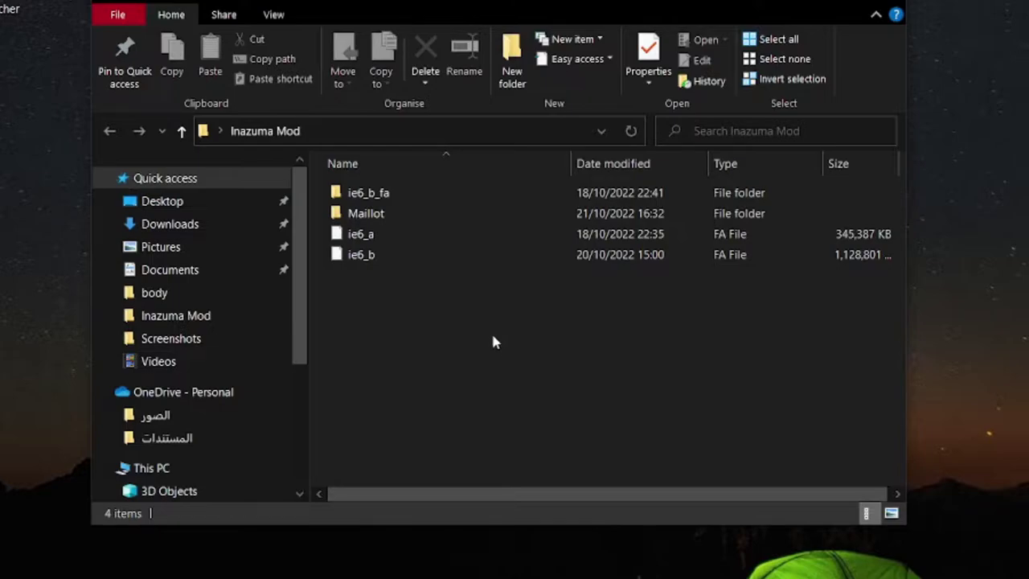
{"action": "double_click", "coordinate": [448, 195]}
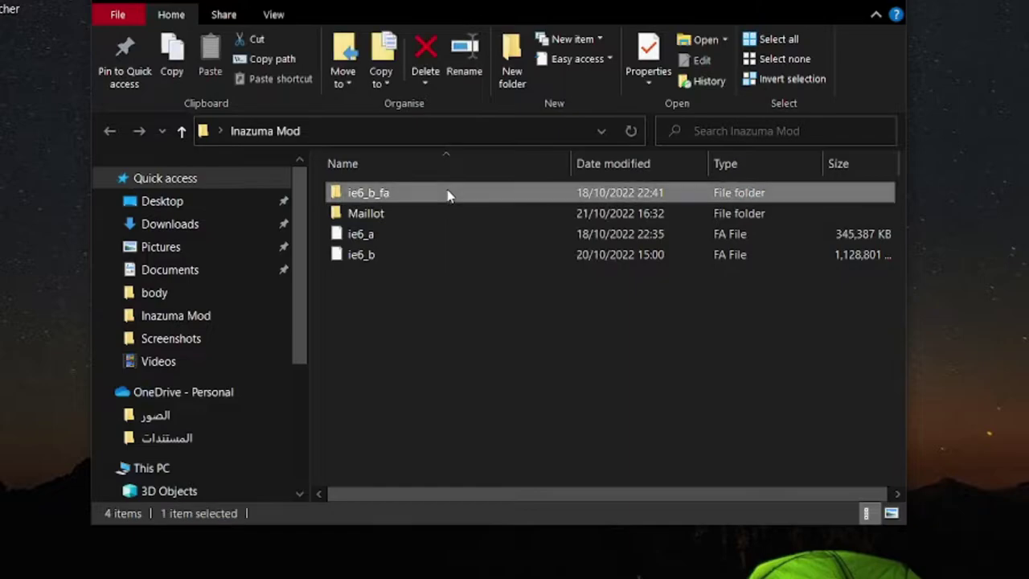
{"action": "double_click", "coordinate": [448, 195]}
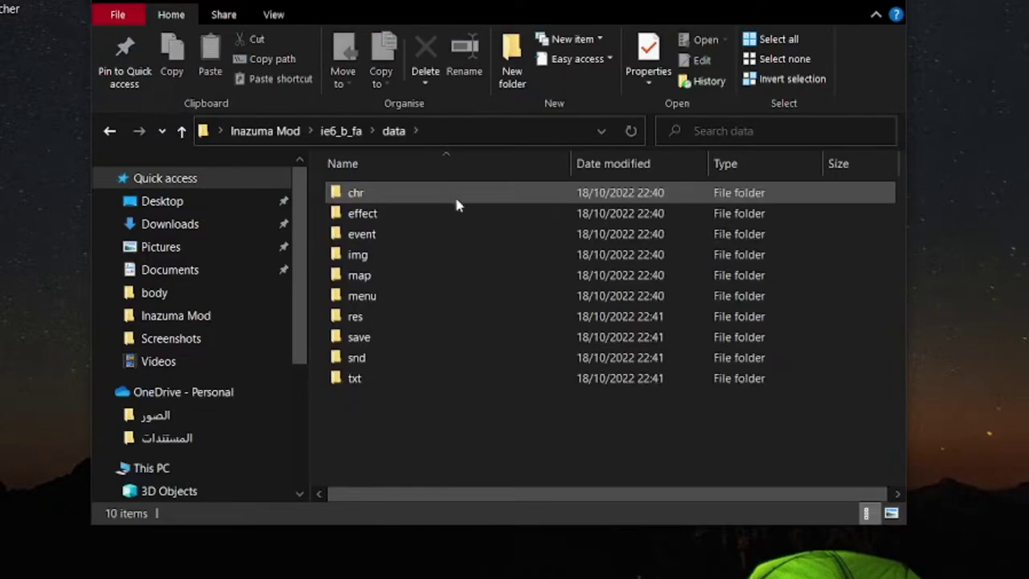
{"action": "double_click", "coordinate": [424, 254]}
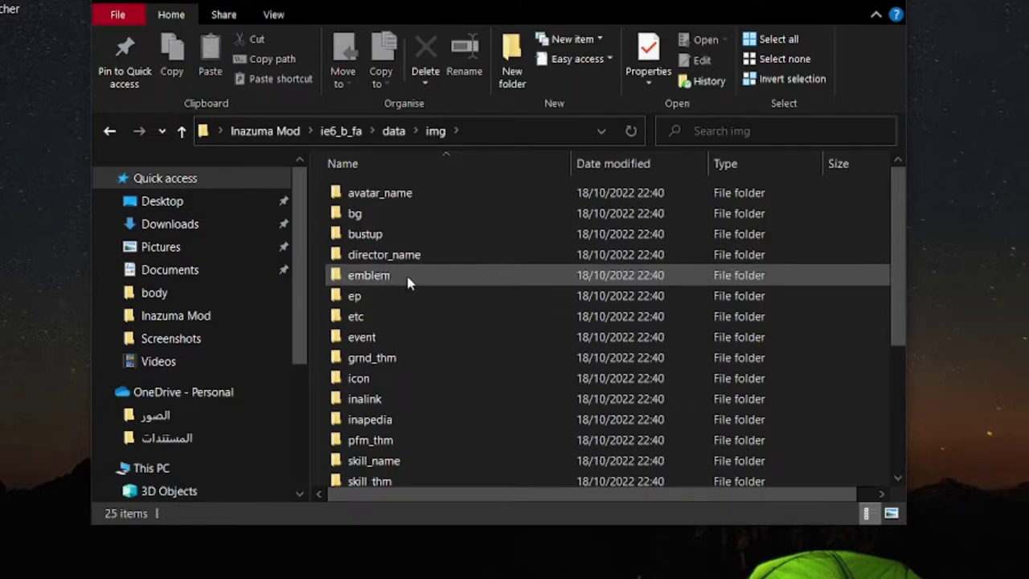
{"action": "double_click", "coordinate": [407, 277]}
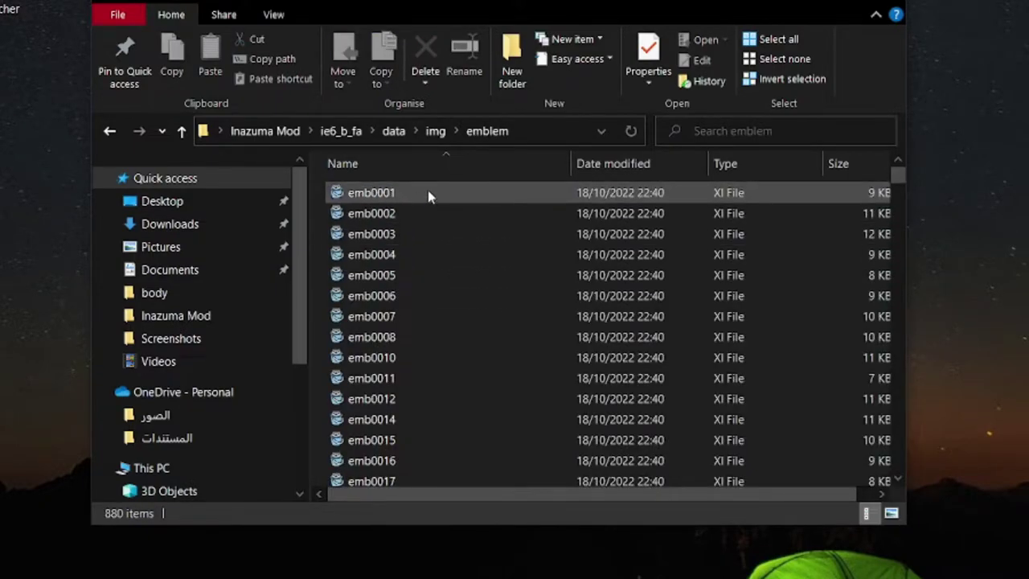
- Browse the emblem files, preview the emb0001 image and close the preview
{"action": "scroll", "coordinate": [427, 228], "scroll_direction": "down", "scroll_amount": 9}
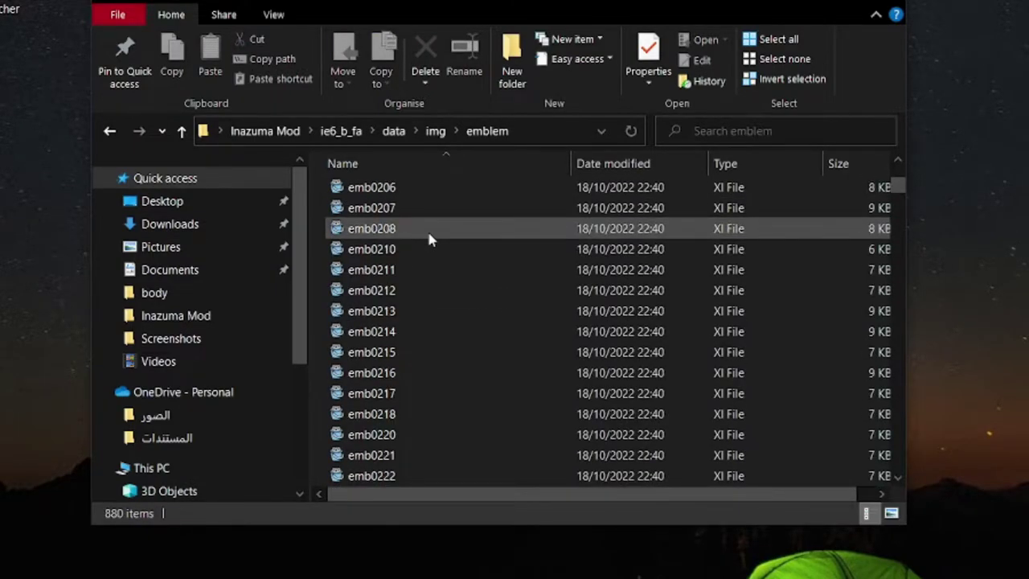
{"action": "scroll", "coordinate": [427, 228], "scroll_direction": "down", "scroll_amount": 10}
{"action": "scroll", "coordinate": [450, 305], "scroll_direction": "up", "scroll_amount": 11}
{"action": "scroll", "coordinate": [442, 302], "scroll_direction": "up", "scroll_amount": 8}
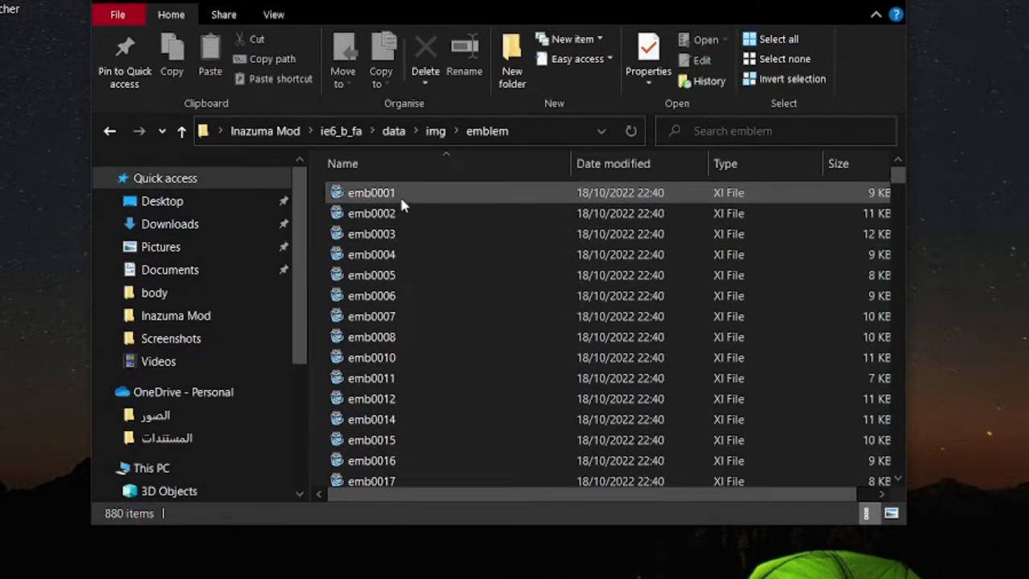
{"action": "left_click", "coordinate": [403, 206]}
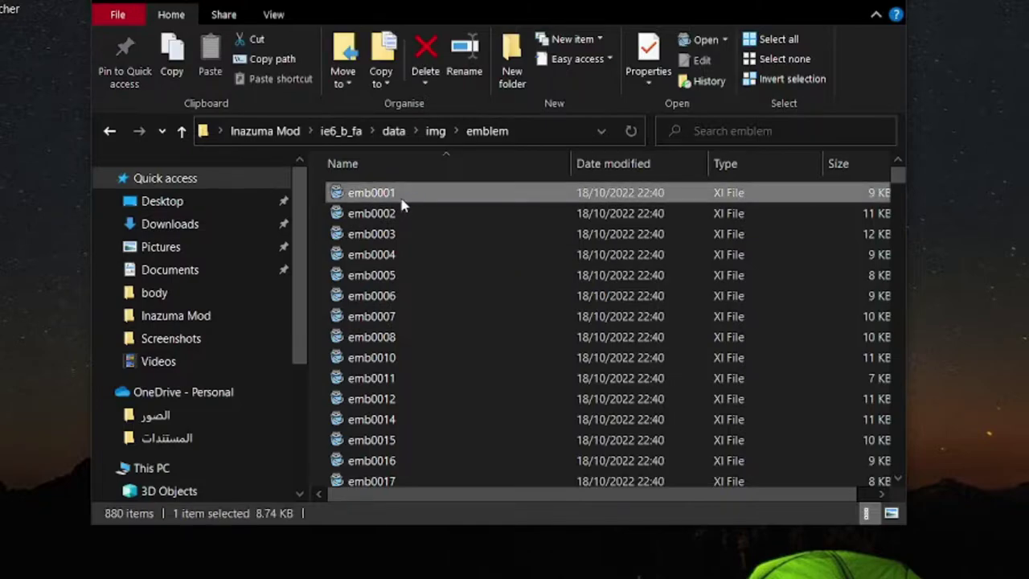
{"action": "double_click", "coordinate": [403, 206]}
{"action": "left_click_drag", "start_coordinate": [370, 4], "coordinate": [592, 10]}
{"action": "scroll", "coordinate": [452, 305], "scroll_direction": "up", "scroll_amount": 4}
{"action": "left_click", "coordinate": [882, 51]}
{"action": "key", "text": "alt+F4"}
- Copy the emb0001 file from the emblem folder into the Inazuma Mod folder
{"action": "right_click", "coordinate": [469, 194]}
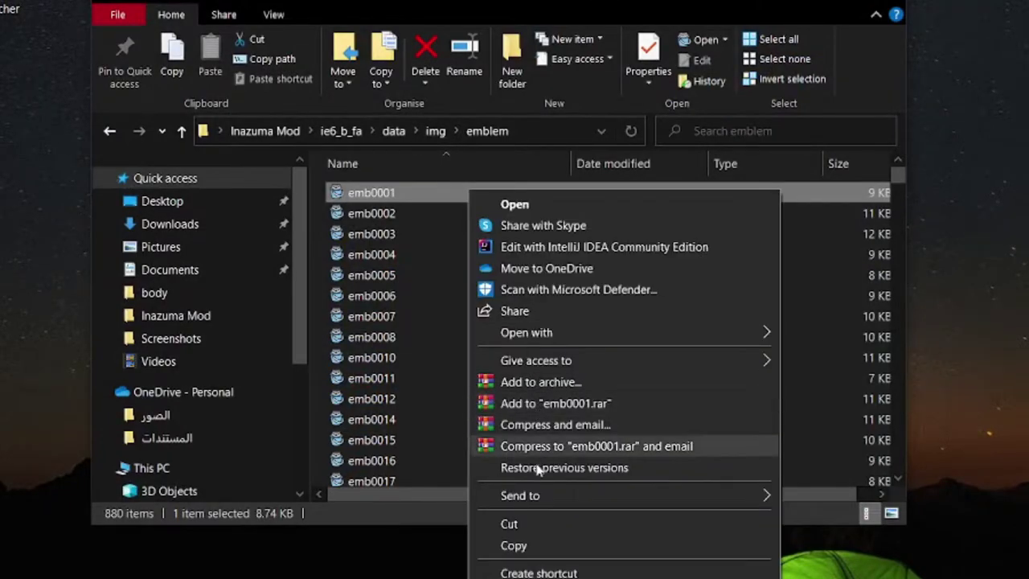
{"action": "left_click", "coordinate": [533, 545]}
{"action": "left_click", "coordinate": [341, 131]}
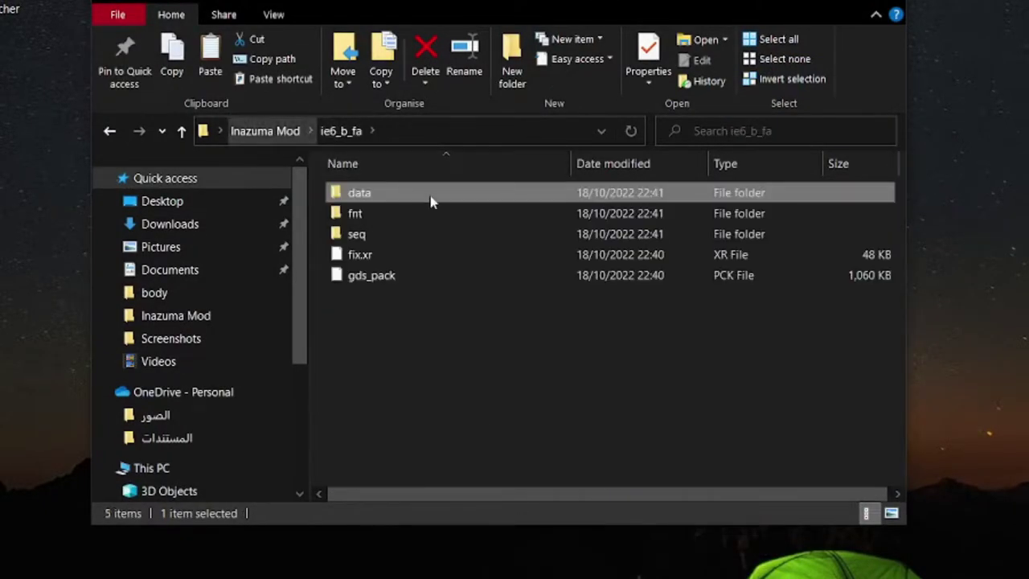
{"action": "left_click", "coordinate": [283, 133]}
{"action": "right_click", "coordinate": [429, 326]}
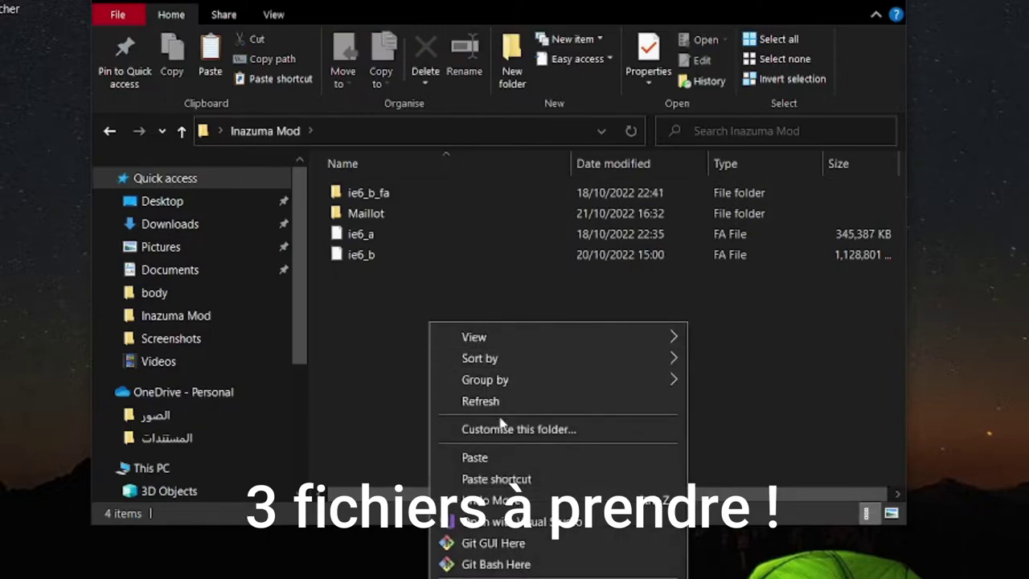
{"action": "left_click", "coordinate": [474, 456]}
- Copy the emb_small file from ie6_b_fa > data > img into the Inazuma Mod folder
{"action": "double_click", "coordinate": [398, 193]}
{"action": "double_click", "coordinate": [398, 193]}
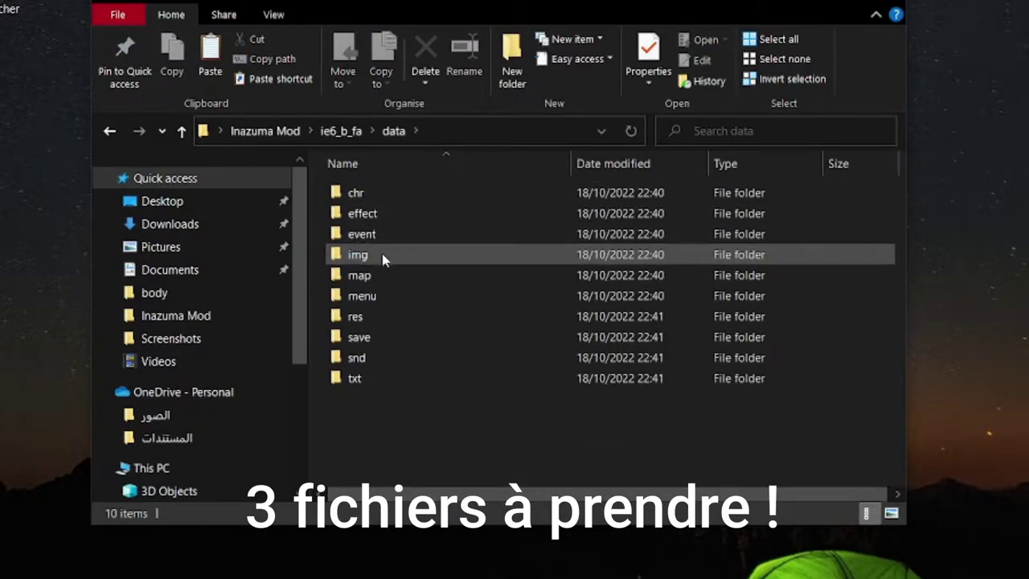
{"action": "left_click", "coordinate": [383, 259]}
{"action": "double_click", "coordinate": [383, 256]}
{"action": "scroll", "coordinate": [417, 265], "scroll_direction": "down", "scroll_amount": 4}
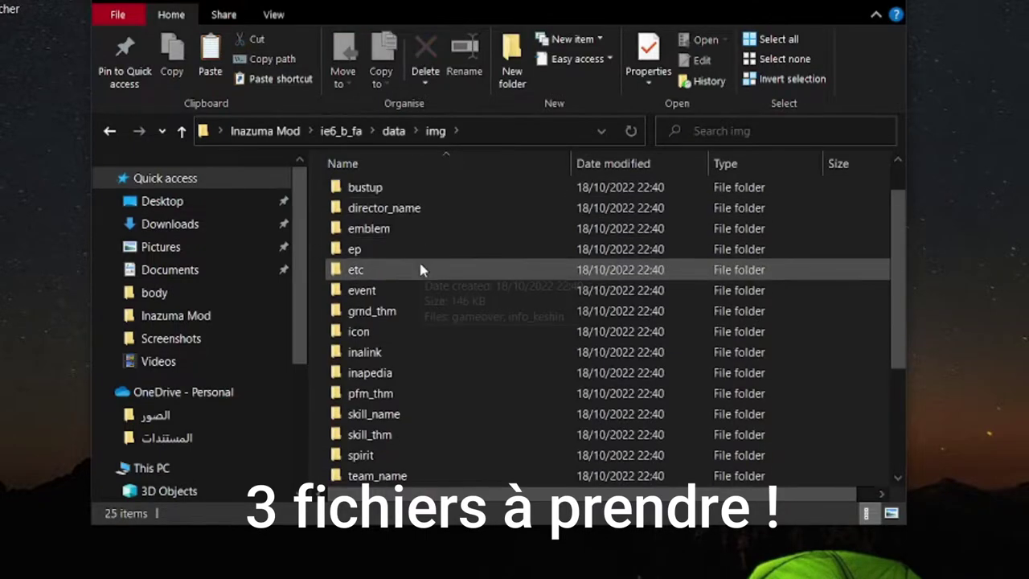
{"action": "left_click", "coordinate": [413, 417]}
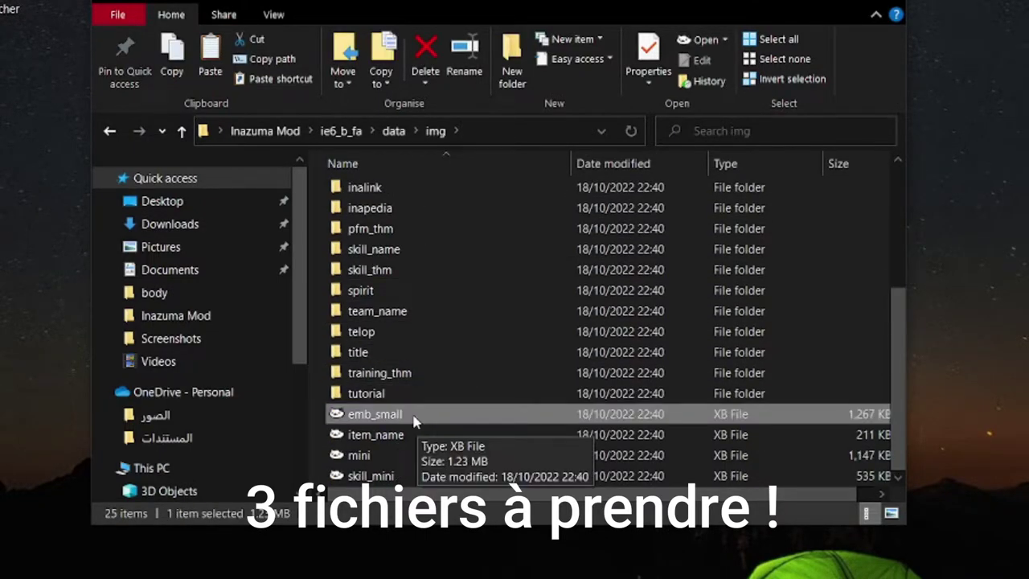
{"action": "right_click", "coordinate": [414, 420]}
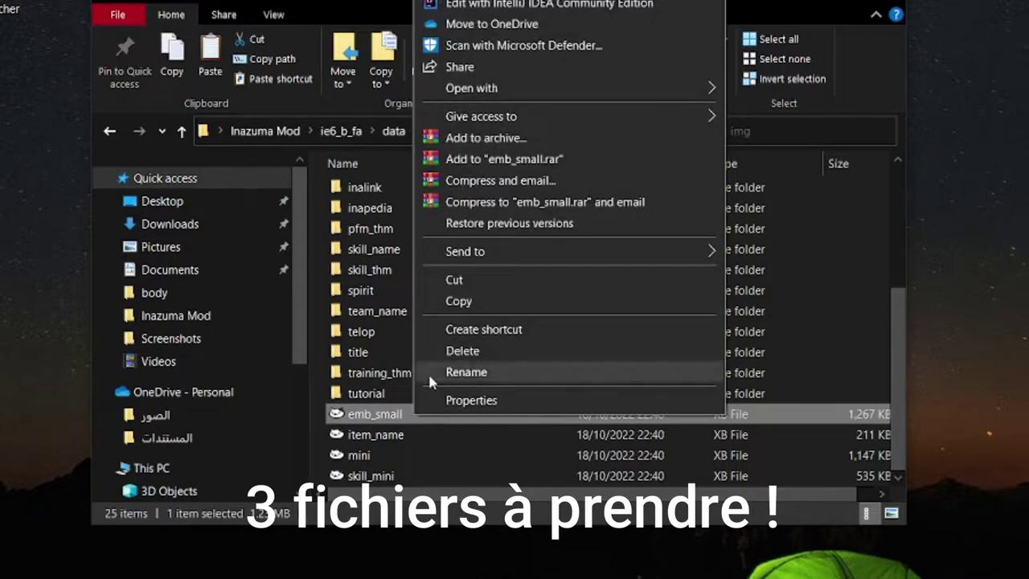
{"action": "left_click", "coordinate": [458, 300]}
{"action": "left_click", "coordinate": [345, 132]}
{"action": "left_click", "coordinate": [285, 131]}
{"action": "right_click", "coordinate": [409, 331]}
{"action": "left_click", "coordinate": [453, 464]}
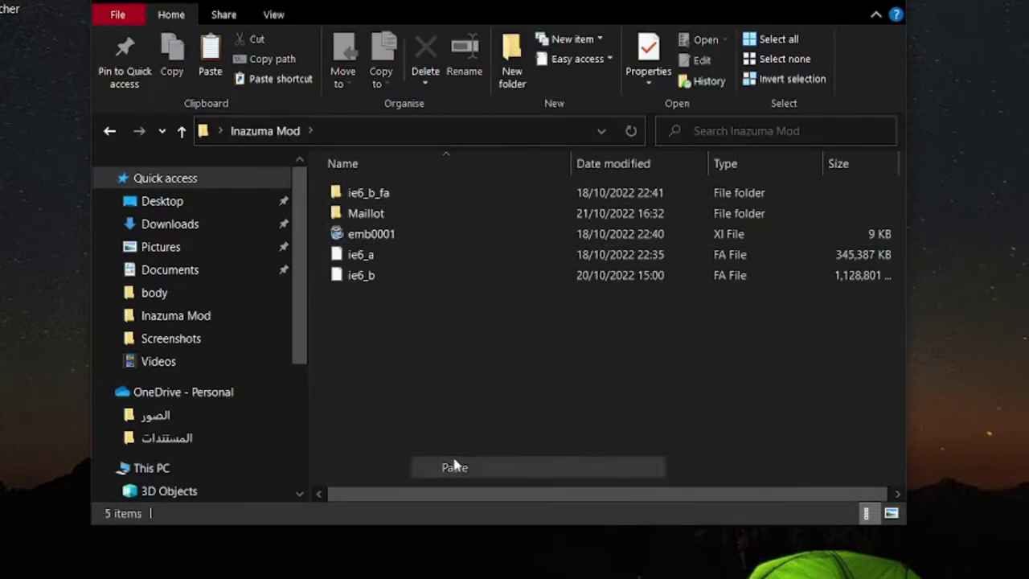
- Return to the emblem folder inside ie6_b_fa > data > img
{"action": "left_click", "coordinate": [384, 199]}
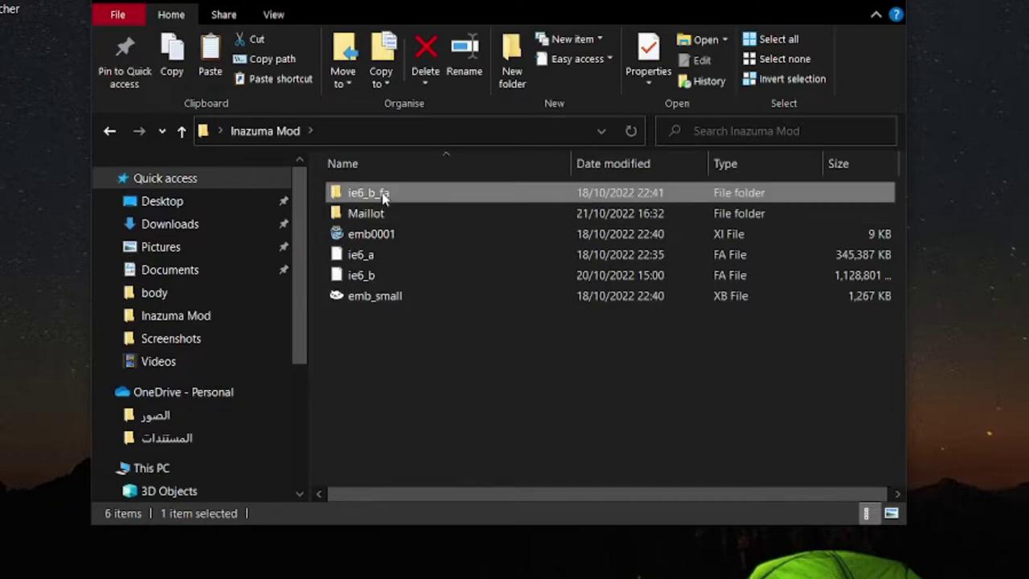
{"action": "double_click", "coordinate": [384, 199]}
{"action": "double_click", "coordinate": [381, 200]}
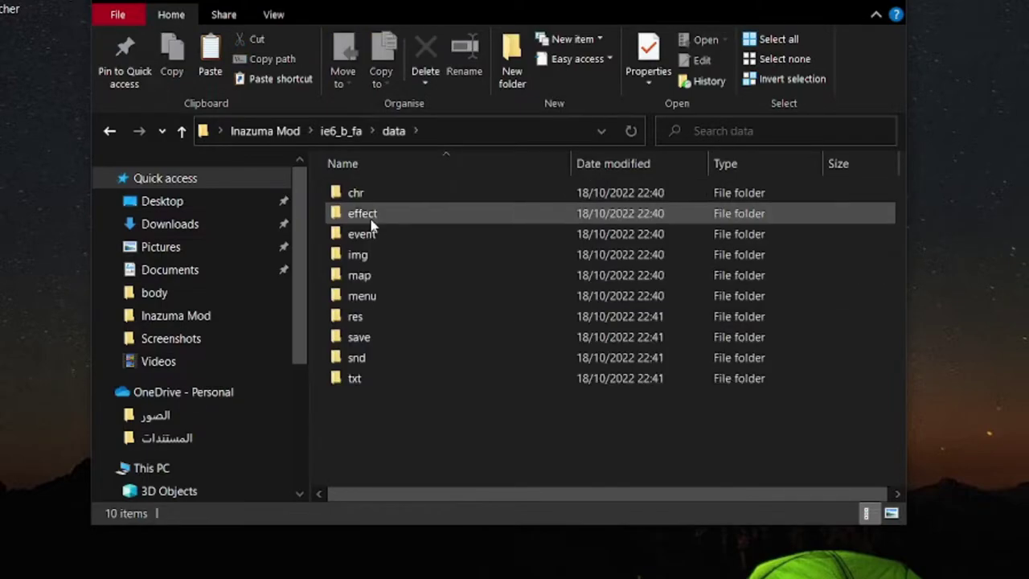
{"action": "double_click", "coordinate": [380, 254]}
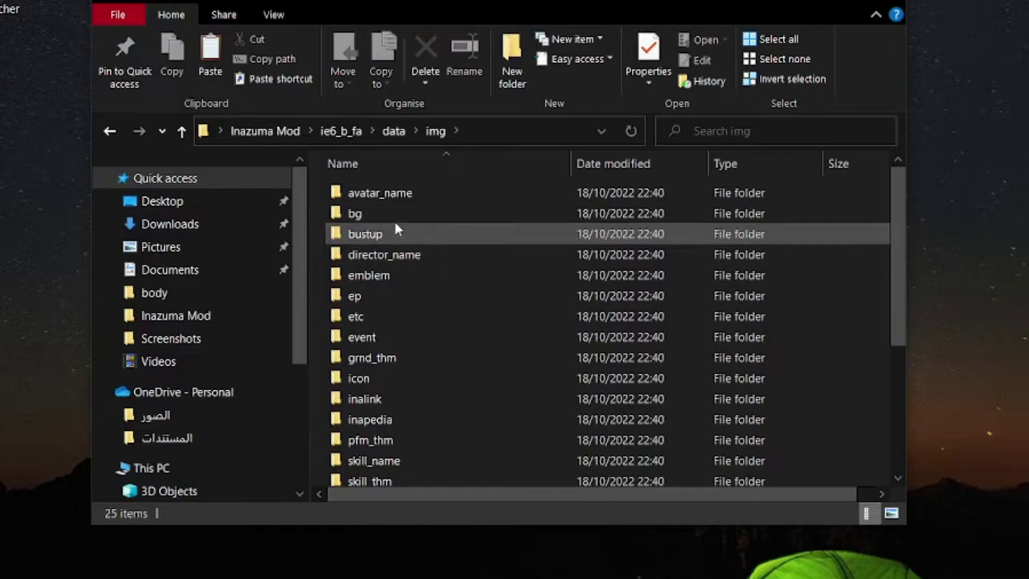
{"action": "double_click", "coordinate": [420, 277]}
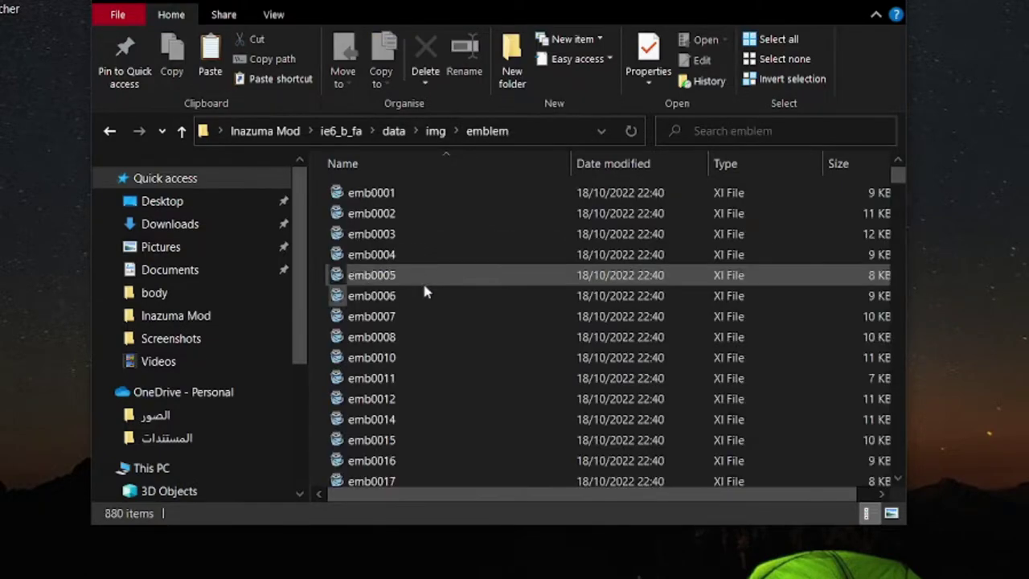
- Find emf0001 among the emblem files and copy it into the Inazuma Mod folder
{"action": "scroll", "coordinate": [529, 315], "scroll_direction": "down", "scroll_amount": 7}
{"action": "scroll", "coordinate": [529, 315], "scroll_direction": "down", "scroll_amount": 6}
{"action": "left_click_drag", "start_coordinate": [898, 197], "coordinate": [898, 283]}
{"action": "scroll", "coordinate": [438, 326], "scroll_direction": "up", "scroll_amount": 5}
{"action": "scroll", "coordinate": [438, 325], "scroll_direction": "up", "scroll_amount": 9}
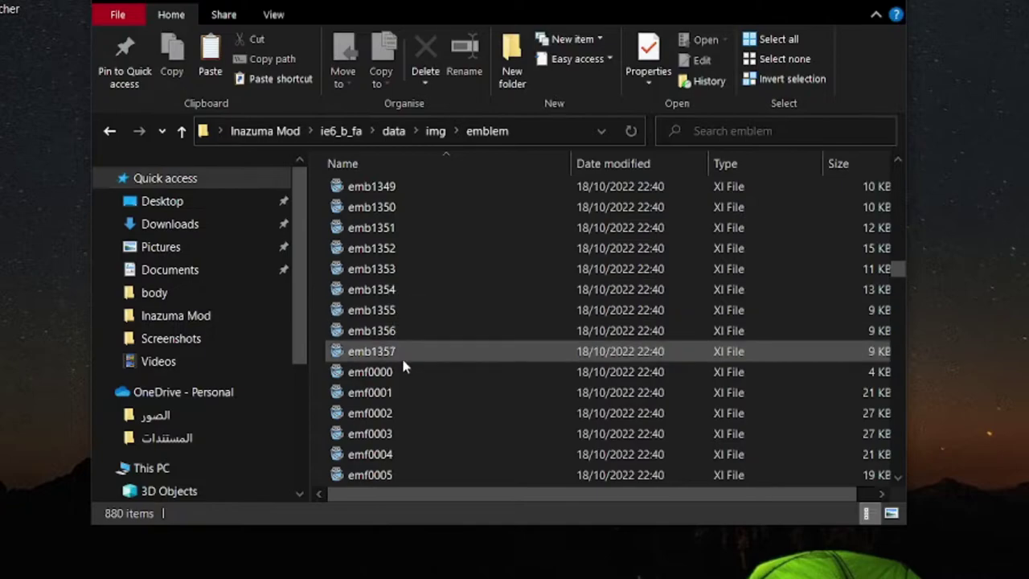
{"action": "right_click", "coordinate": [402, 392]}
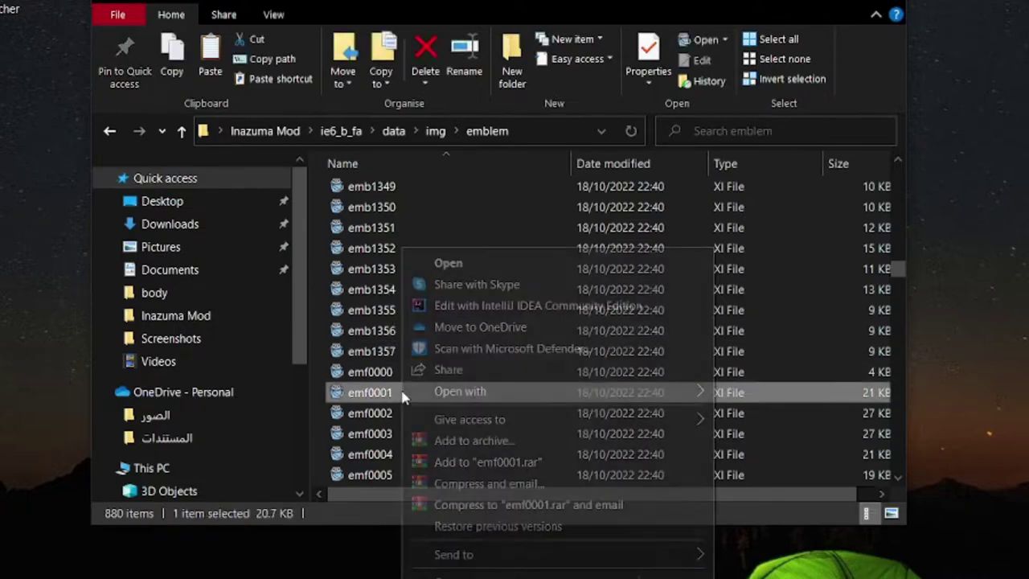
{"action": "key", "text": "Escape"}
{"action": "left_click", "coordinate": [265, 130]}
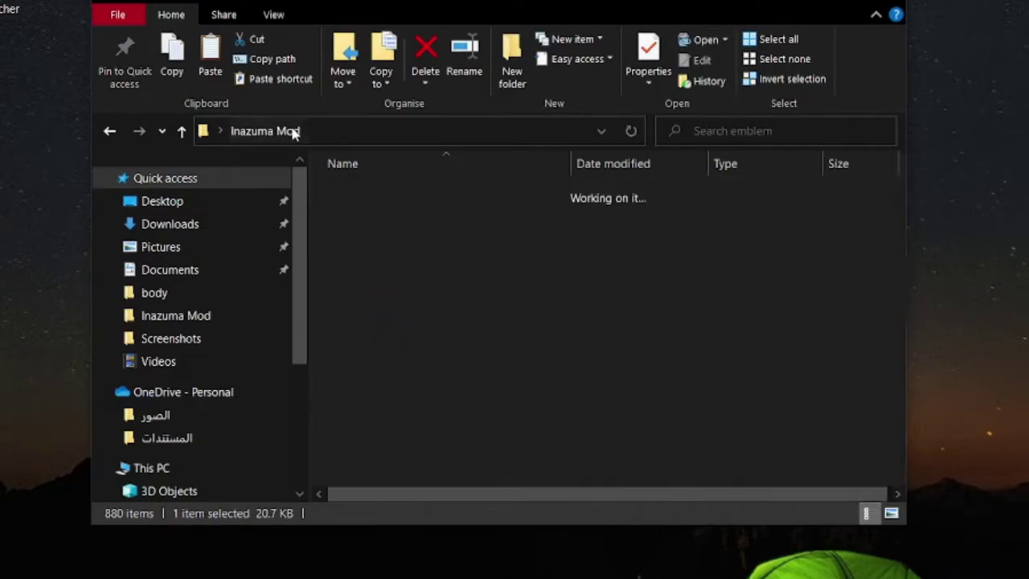
{"action": "right_click", "coordinate": [384, 334]}
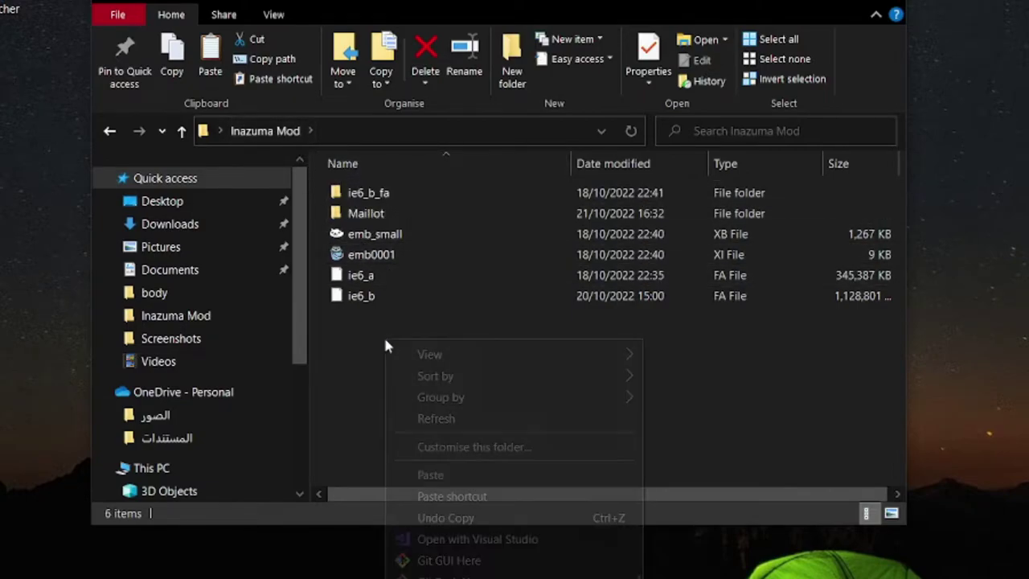
{"action": "left_click", "coordinate": [448, 474]}
- Refresh the Inazuma Mod folder and check the copied files emb_small, emb0001 and emf0001
{"action": "right_click", "coordinate": [422, 368]}
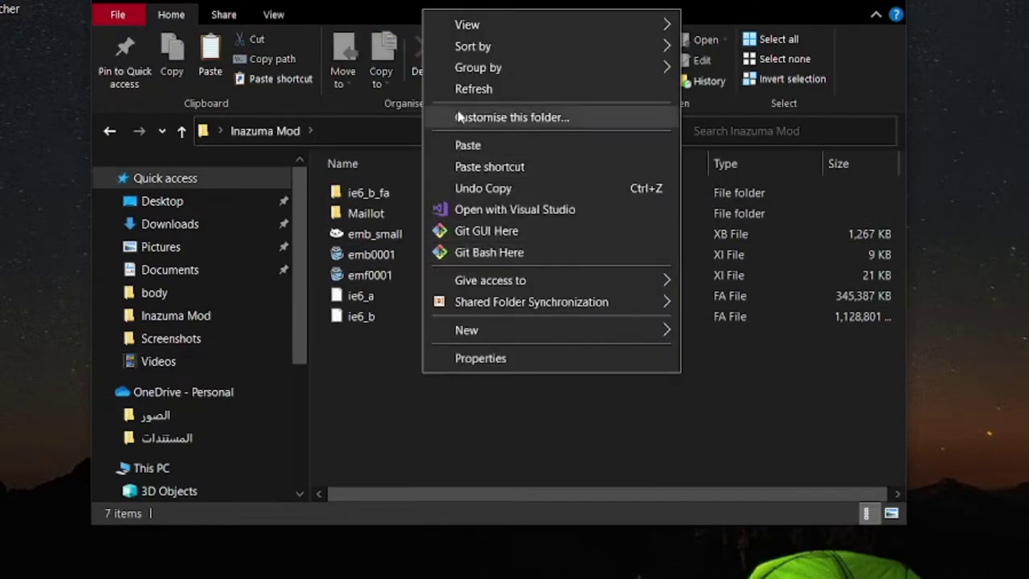
{"action": "left_click", "coordinate": [470, 88]}
{"action": "left_click", "coordinate": [319, 233]}
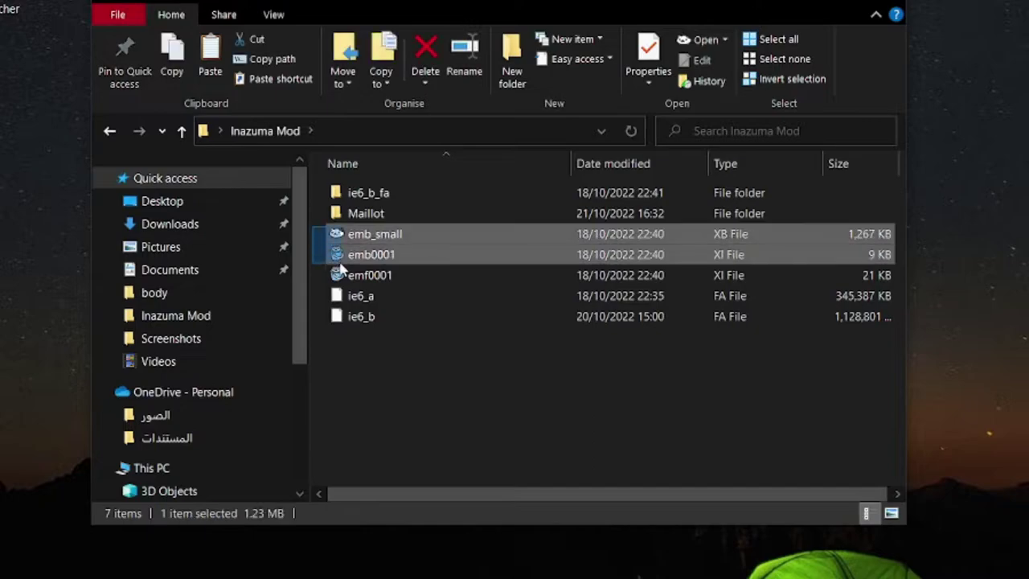
{"action": "left_click", "coordinate": [324, 275], "text": "shift"}
{"action": "left_click", "coordinate": [454, 390]}
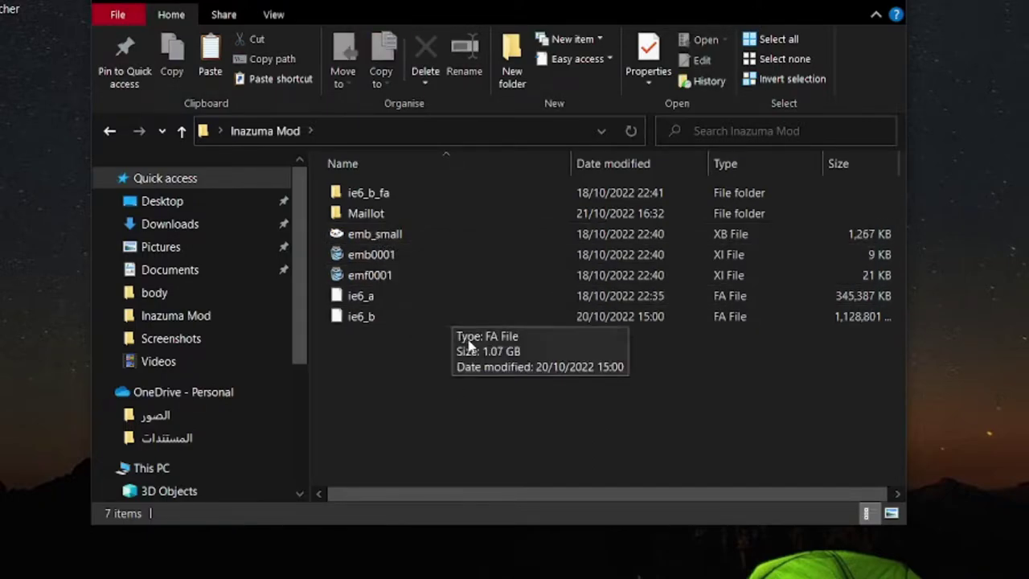
- Open the emb_small archive in Karameru, extract ems0001.xi into the Inazuma Mod folder, and close the archive
{"action": "left_click", "coordinate": [400, 242]}
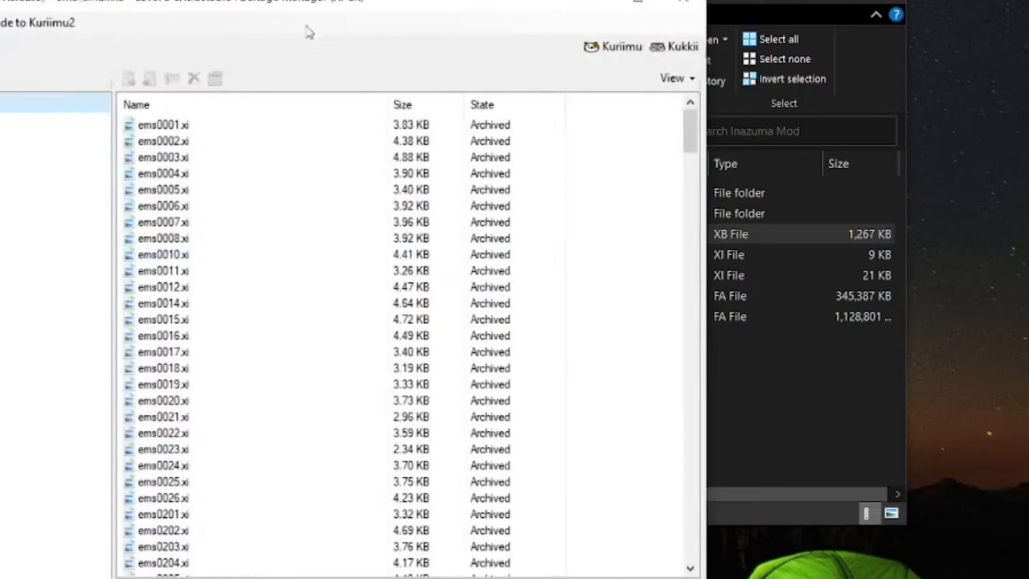
{"action": "left_click_drag", "start_coordinate": [307, 8], "coordinate": [576, 90]}
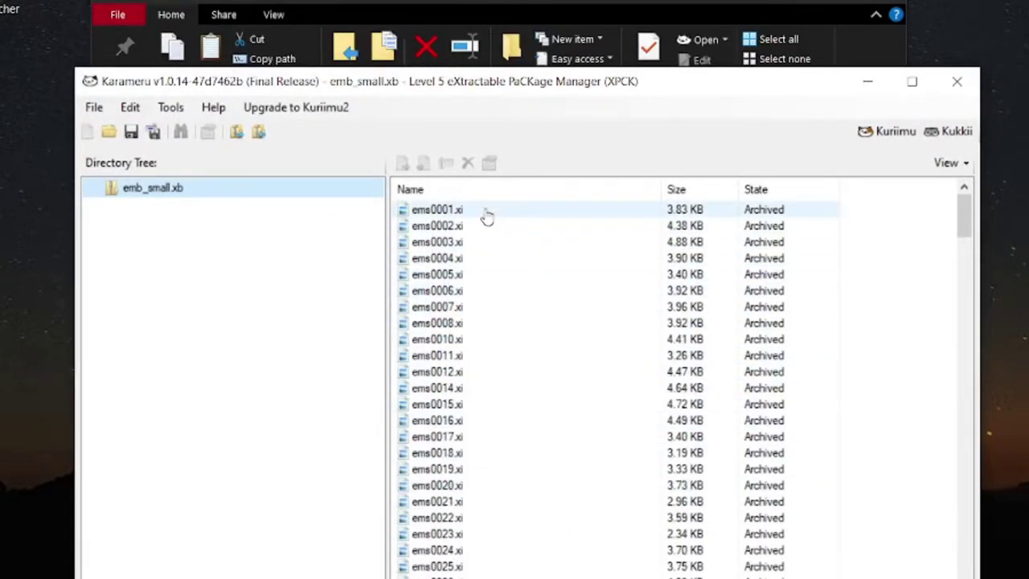
{"action": "right_click", "coordinate": [490, 217]}
{"action": "left_click", "coordinate": [521, 220]}
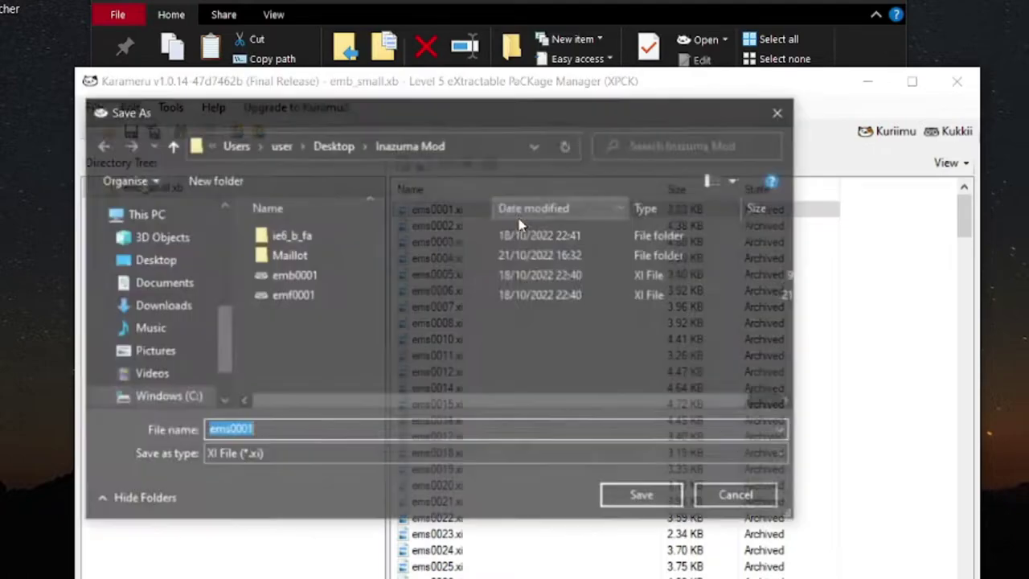
{"action": "left_click", "coordinate": [632, 498]}
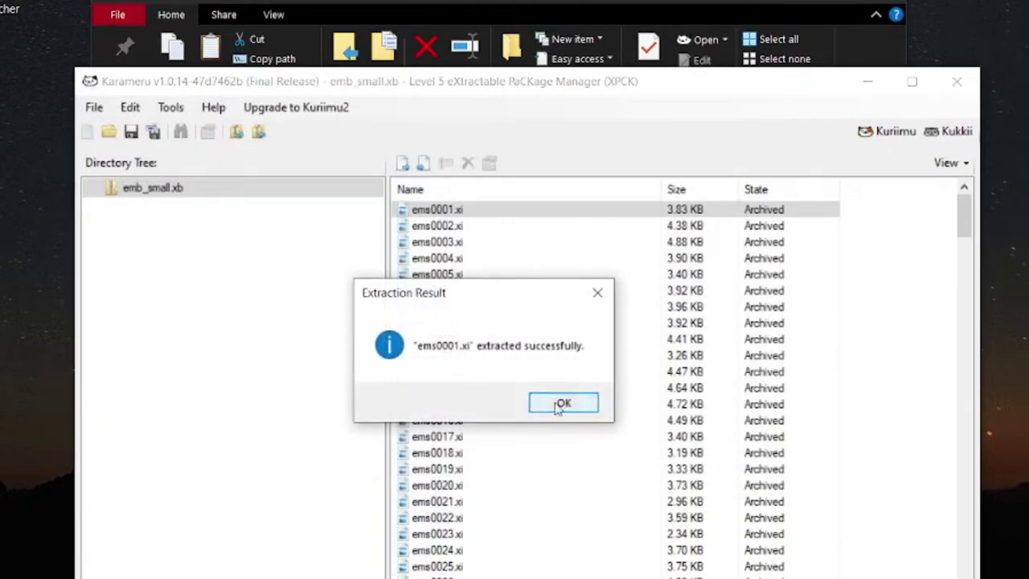
{"action": "left_click", "coordinate": [561, 404]}
{"action": "left_click", "coordinate": [956, 83]}
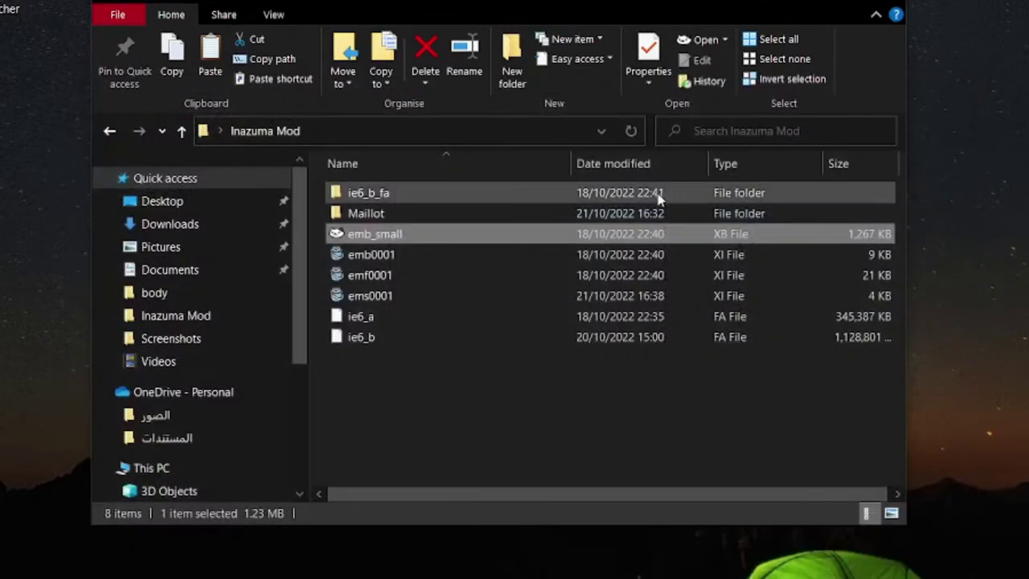
- Open the extracted ems0001 file in Kukkii and bring its emblem image fully into view
{"action": "double_click", "coordinate": [422, 300]}
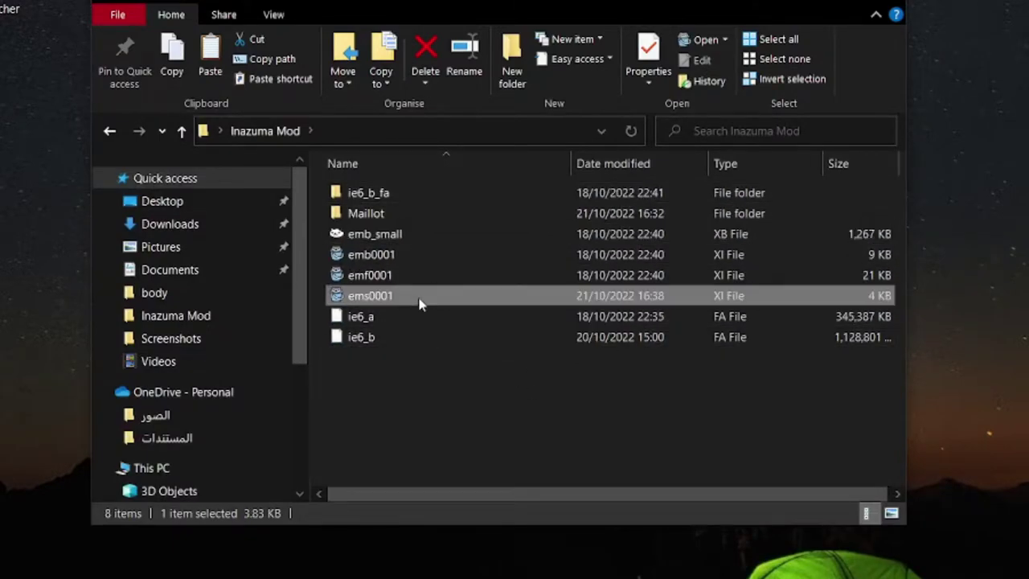
{"action": "scroll", "coordinate": [228, 388], "scroll_direction": "up", "scroll_amount": 5}
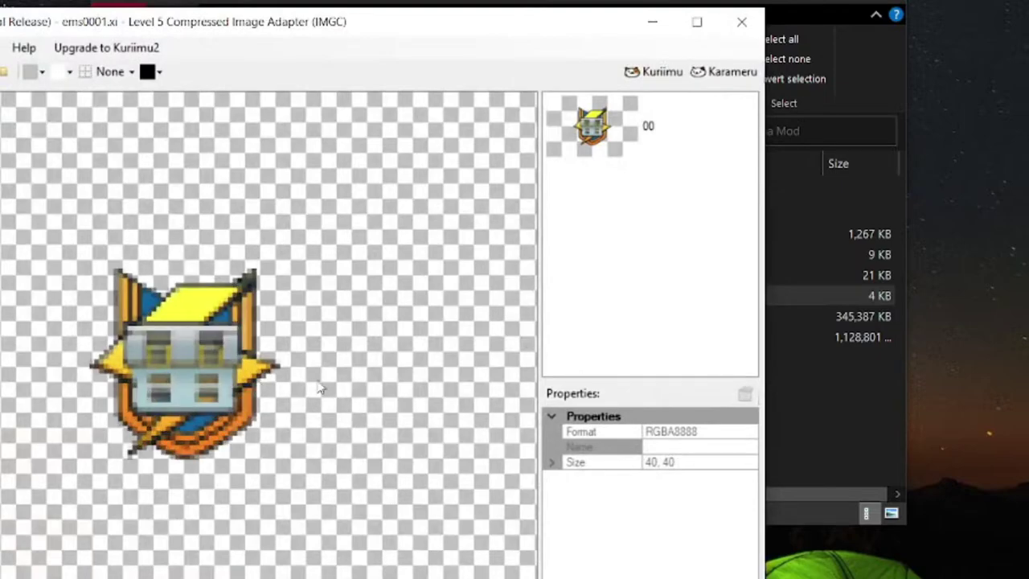
{"action": "left_click", "coordinate": [697, 126]}
{"action": "left_click_drag", "start_coordinate": [516, 14], "coordinate": [666, 29]}
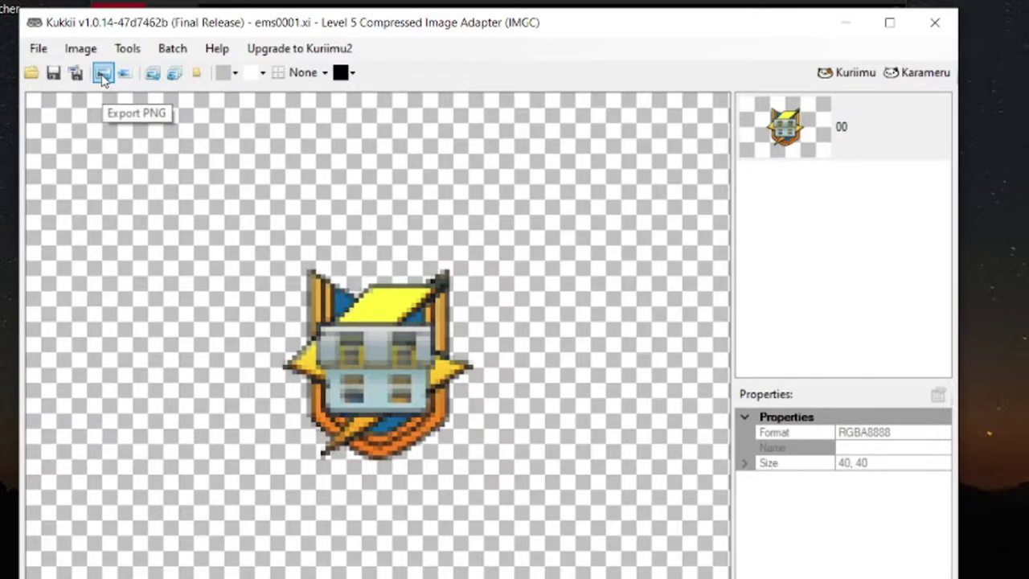
- Export the ems0001 emblem as a PNG into the Inazuma Mod folder, close its image, and rename the exported file to 40
{"action": "left_click", "coordinate": [103, 74]}
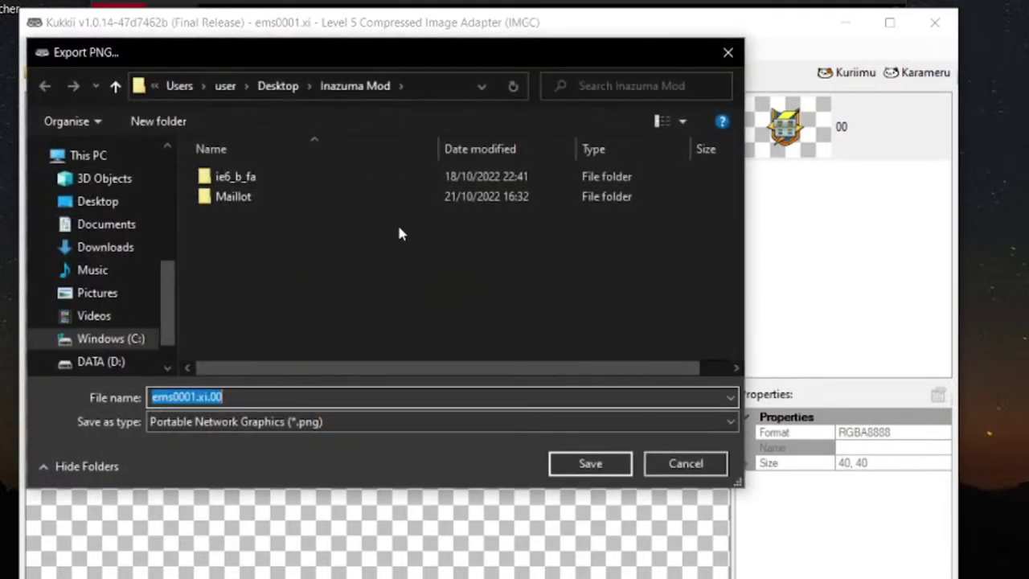
{"action": "left_click", "coordinate": [588, 469]}
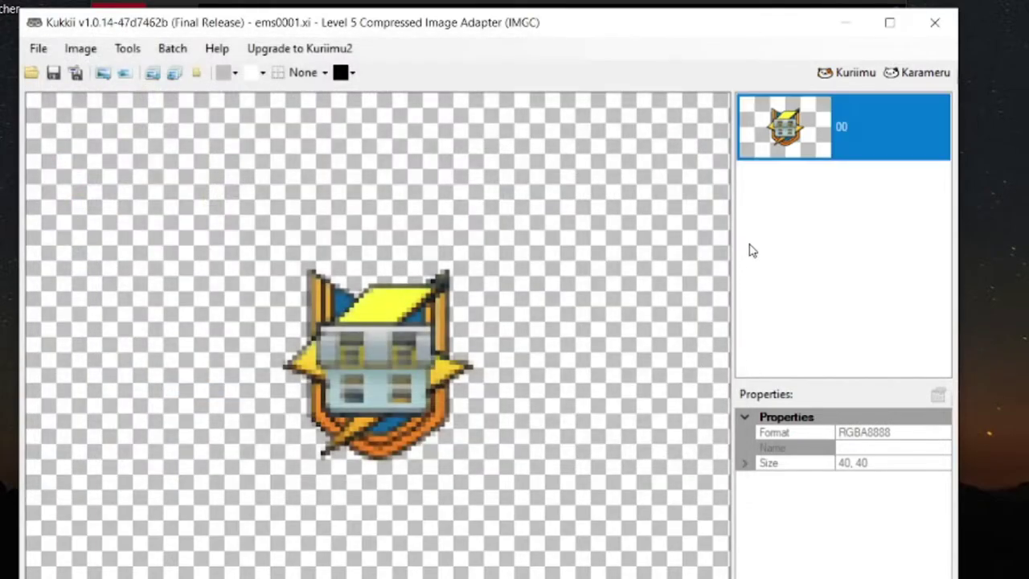
{"action": "left_click", "coordinate": [935, 23]}
{"action": "left_click", "coordinate": [400, 317]}
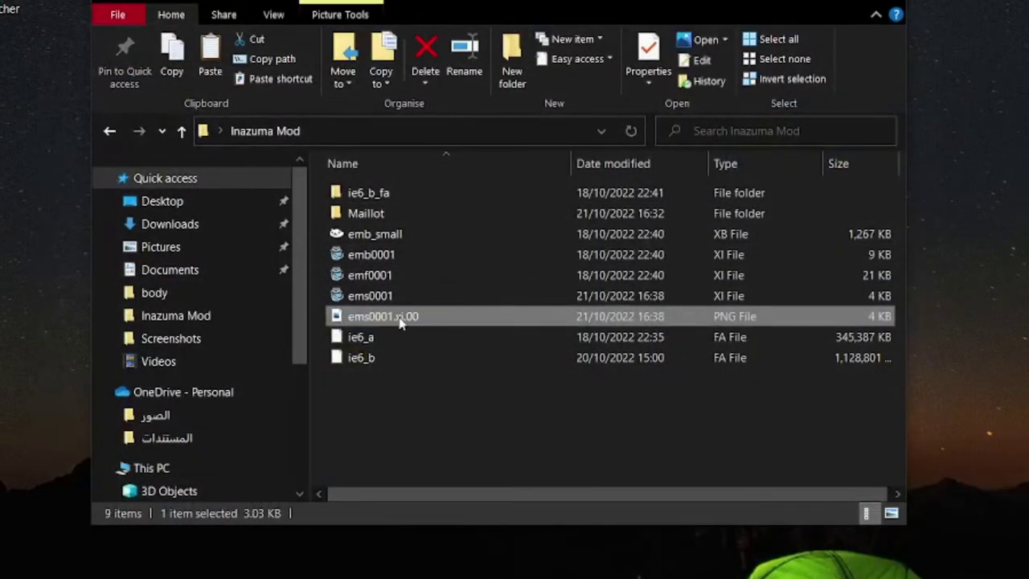
{"action": "key", "text": "F2"}
{"action": "type", "text": "40"}
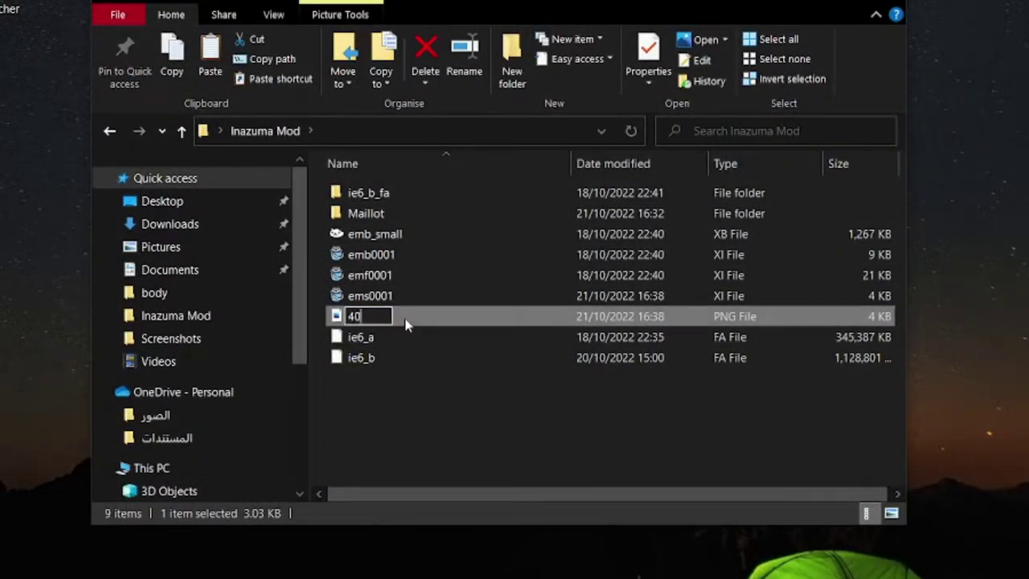
- Open emf0001 in Kukkii, export its emblem as a PNG into the Inazuma Mod folder, and close the image
{"action": "double_click", "coordinate": [368, 281]}
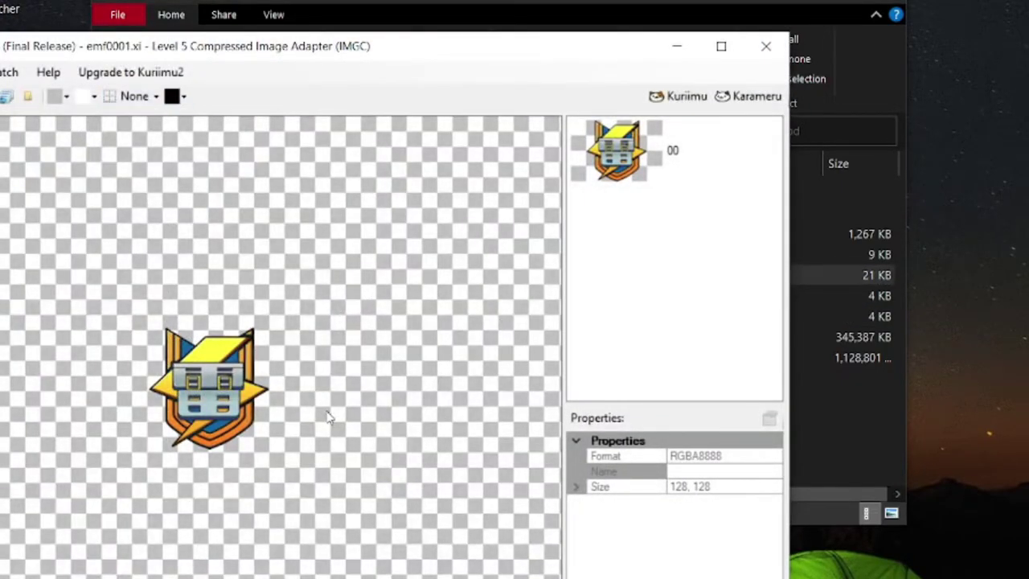
{"action": "scroll", "coordinate": [326, 414], "scroll_direction": "up", "scroll_amount": 2}
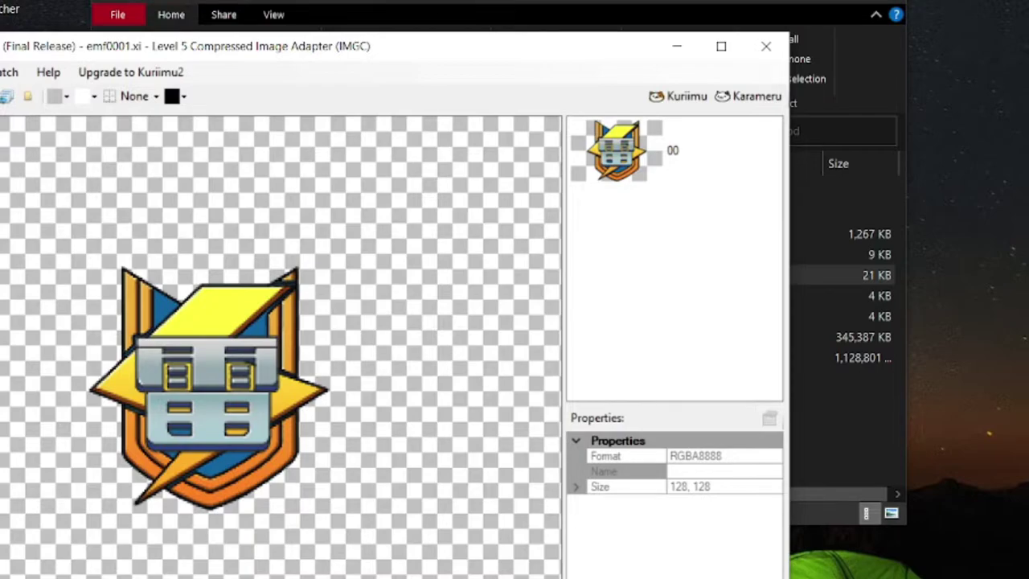
{"action": "left_click", "coordinate": [577, 337]}
{"action": "left_click", "coordinate": [92, 145]}
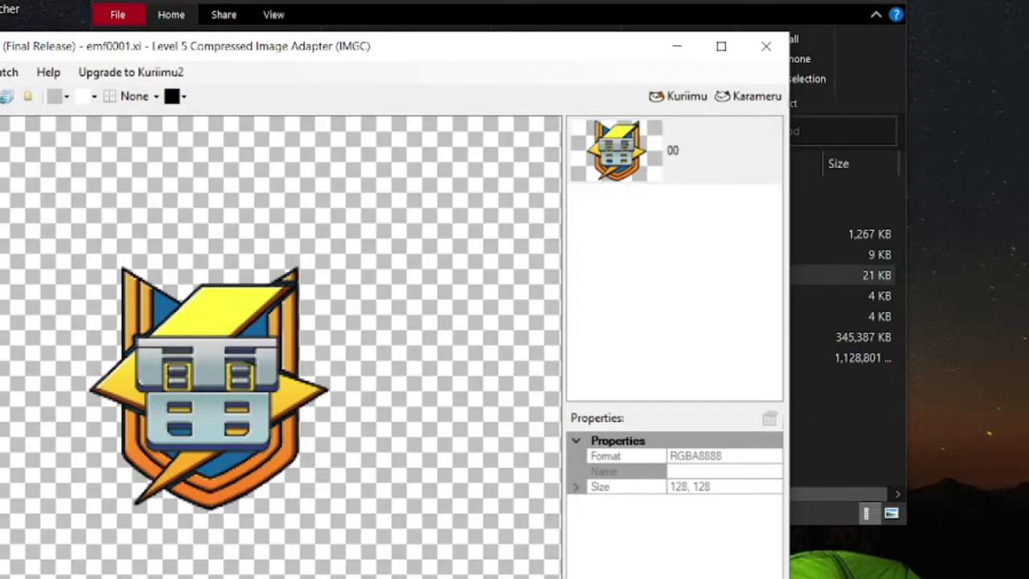
{"action": "key", "text": "ctrl+e"}
{"action": "left_click", "coordinate": [447, 490]}
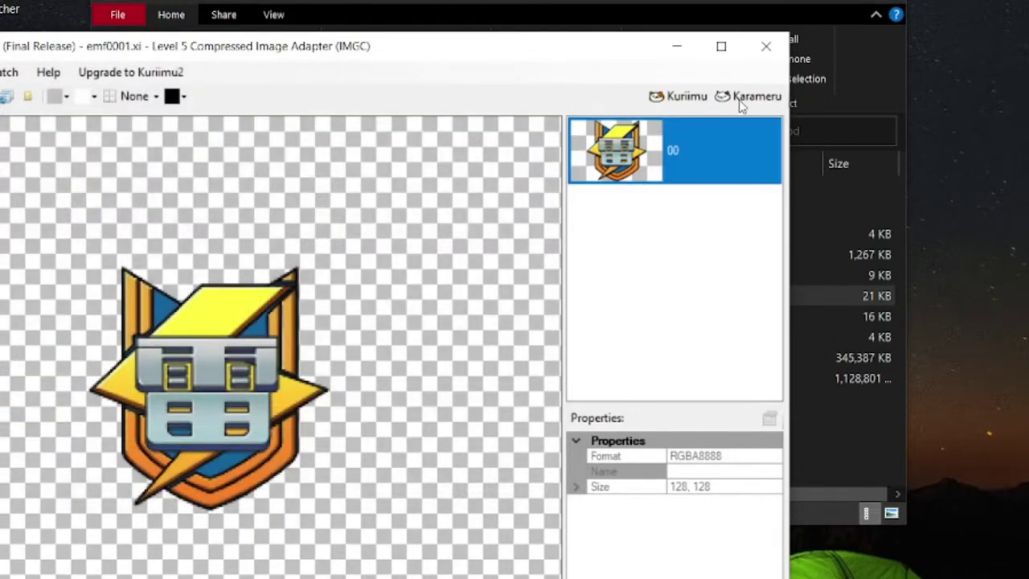
{"action": "left_click", "coordinate": [776, 61]}
- Rename the PNG exported from emf0001 to 128
{"action": "left_click", "coordinate": [409, 316]}
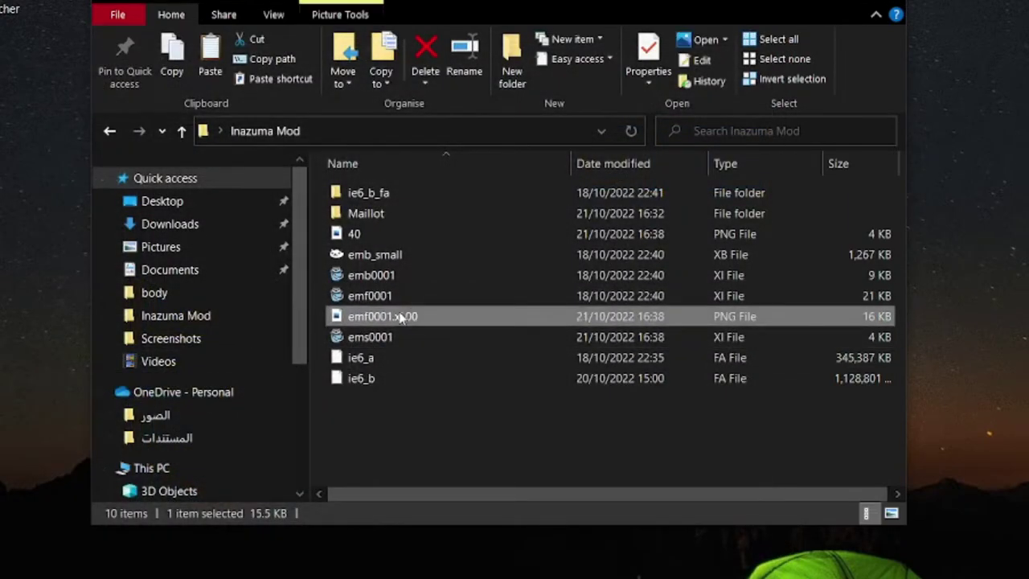
{"action": "key", "text": "F2"}
{"action": "type", "text": "128"}
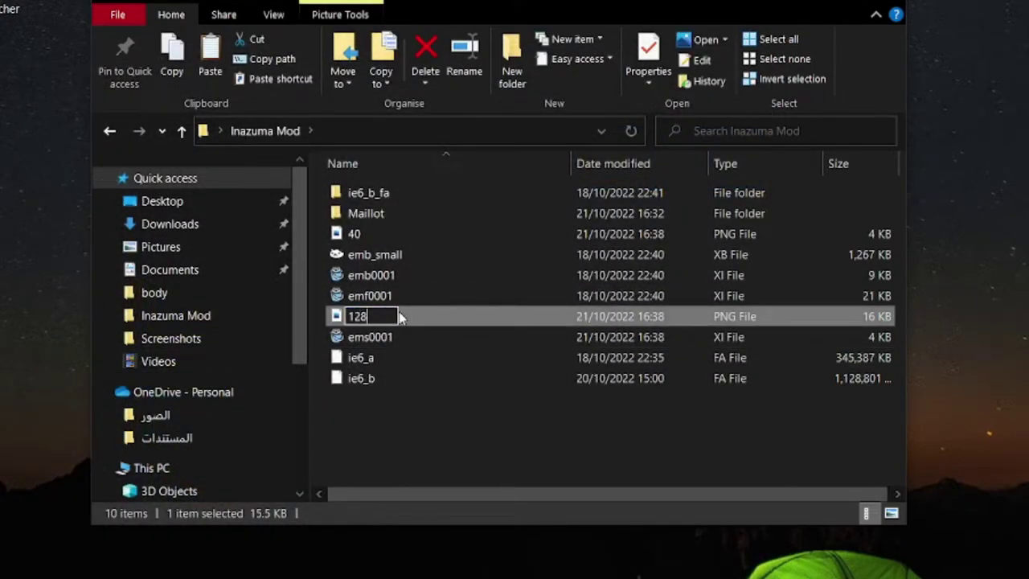
{"action": "left_click", "coordinate": [405, 408]}
{"action": "double_click", "coordinate": [376, 256]}
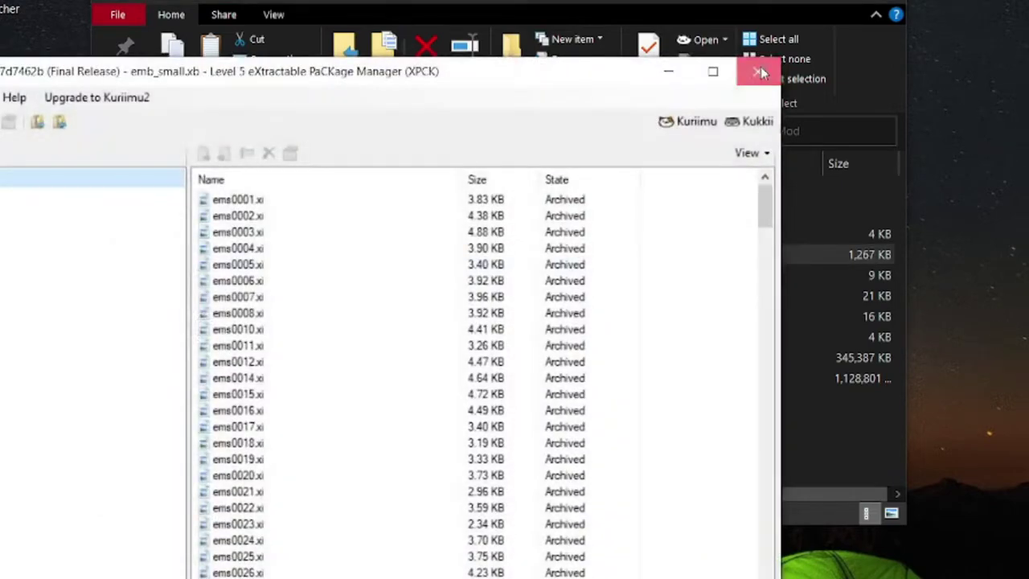
{"action": "left_click", "coordinate": [761, 71]}
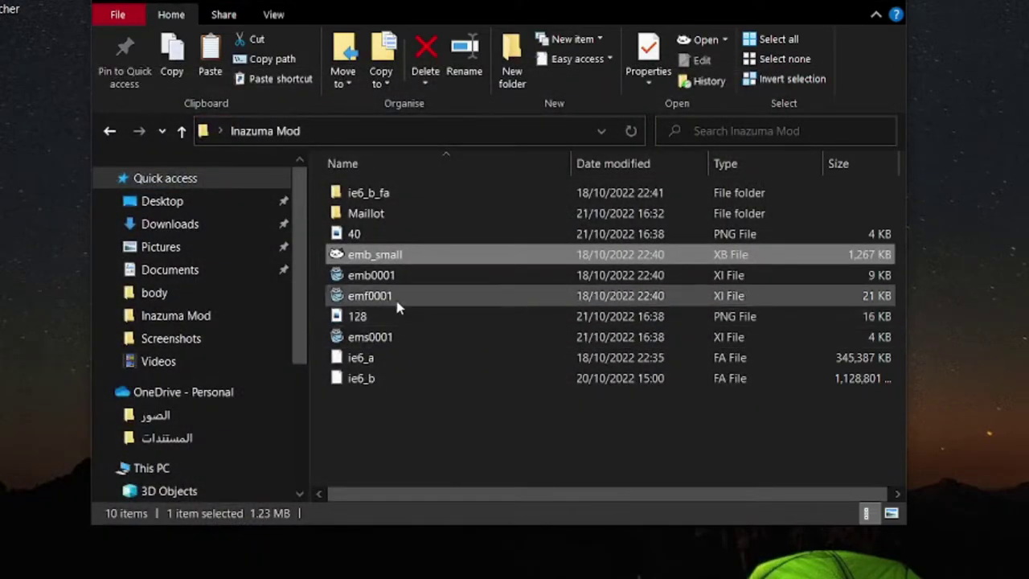
{"action": "left_click", "coordinate": [400, 341]}
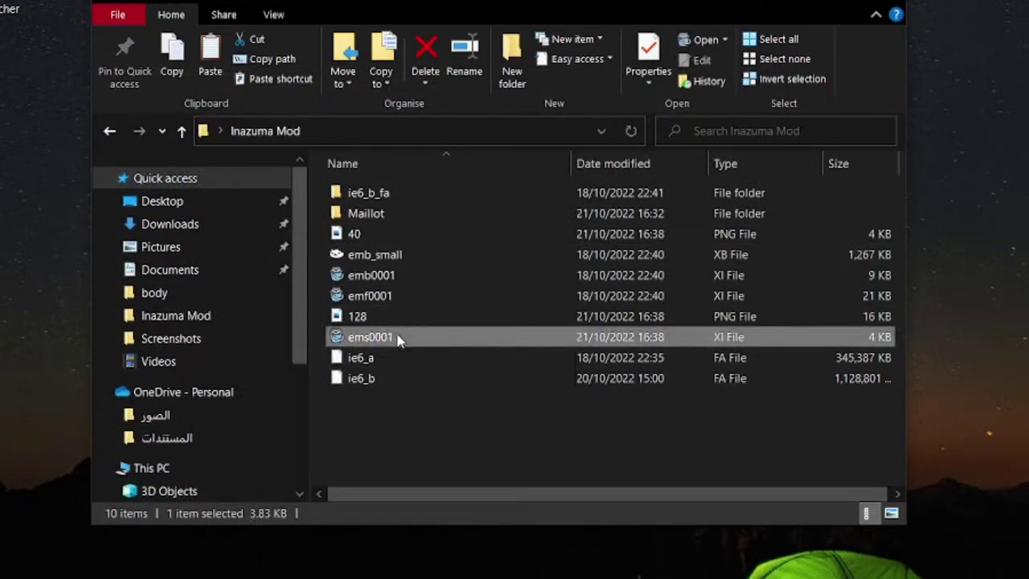
{"action": "double_click", "coordinate": [397, 338]}
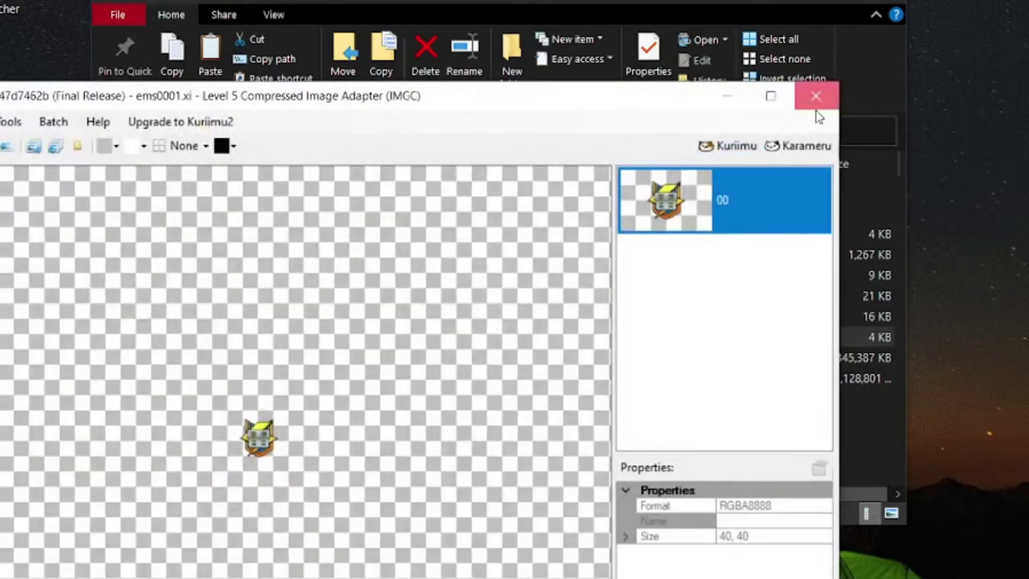
{"action": "left_click", "coordinate": [816, 98]}
{"action": "left_click", "coordinate": [398, 296]}
- Open emb0001 in Kukkii, export its emblem as a PNG named 64 into the Inazuma Mod folder, and close the image
{"action": "double_click", "coordinate": [407, 276]}
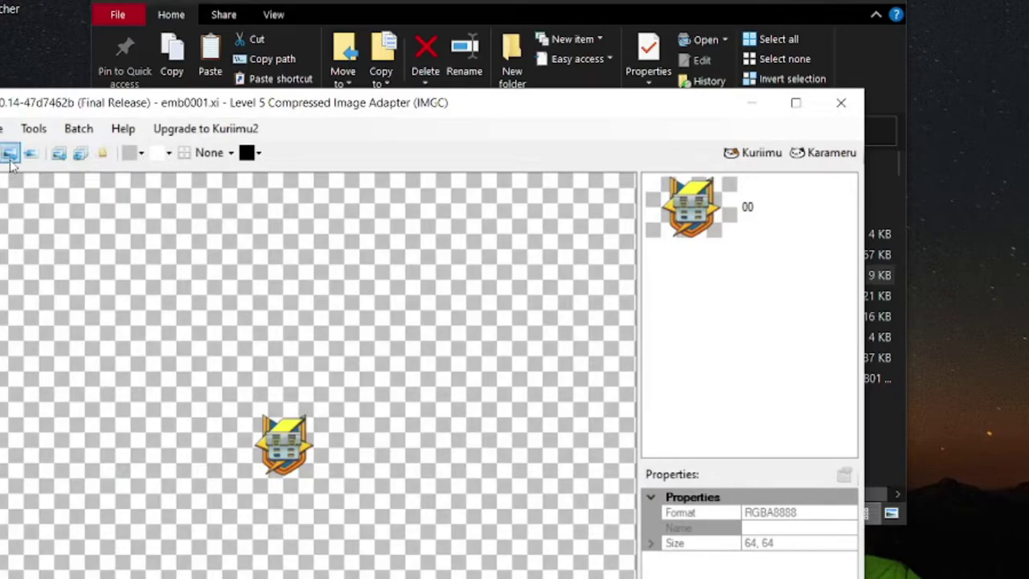
{"action": "left_click", "coordinate": [10, 154]}
{"action": "type", "text": "64"}
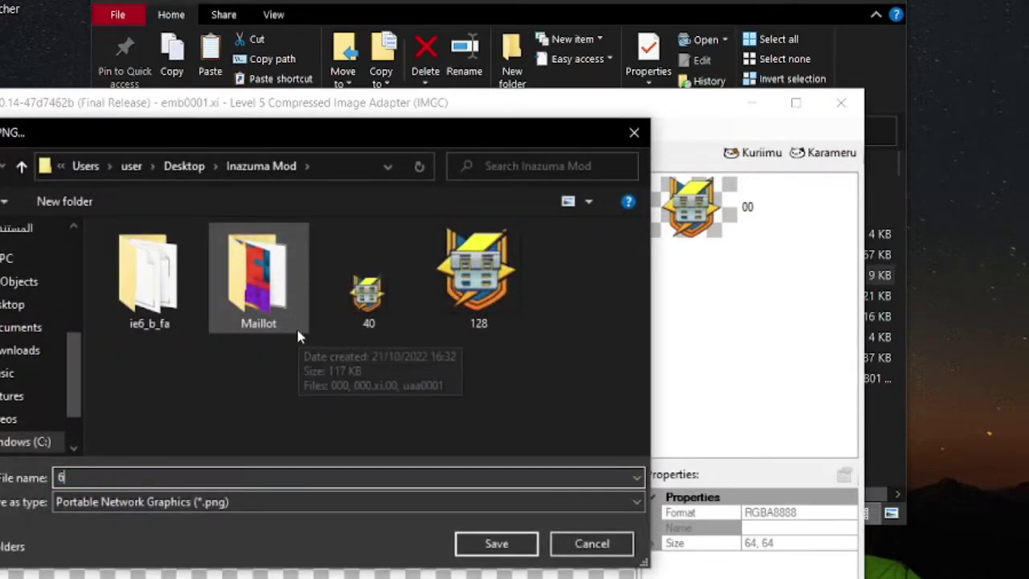
{"action": "key", "text": "Return"}
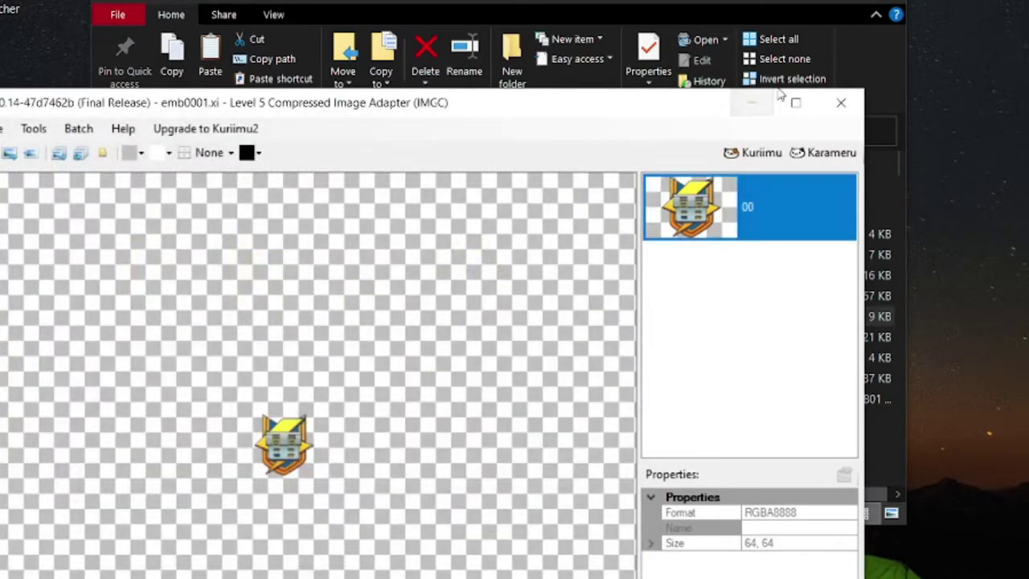
{"action": "left_click", "coordinate": [839, 102]}
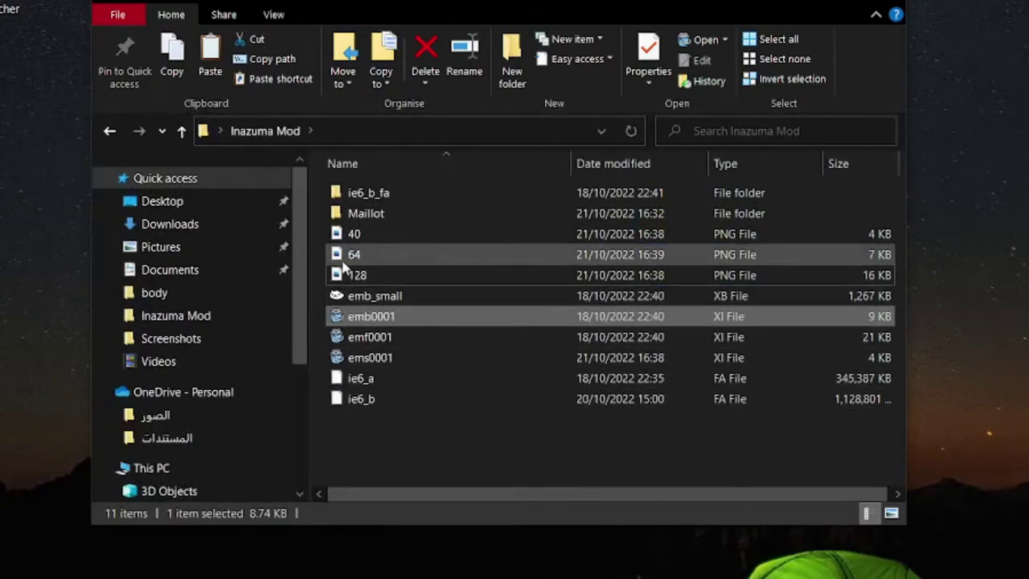
- Open the 40 PNG from the Inazuma Mod folder in Paint 3D and erase the whole emblem from its canvas
{"action": "left_click", "coordinate": [322, 233]}
{"action": "left_click_drag", "start_coordinate": [322, 233], "coordinate": [362, 280]}
{"action": "left_click_drag", "start_coordinate": [503, 0], "coordinate": [522, 75]}
{"action": "left_click", "coordinate": [439, 416]}
{"action": "left_click", "coordinate": [376, 314]}
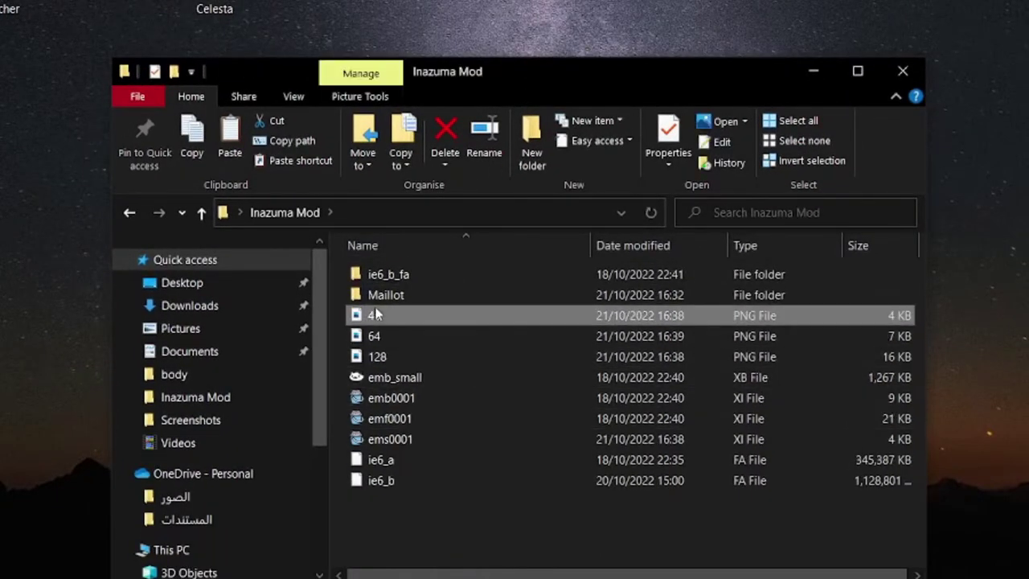
{"action": "right_click", "coordinate": [390, 316]}
{"action": "left_click", "coordinate": [455, 119]}
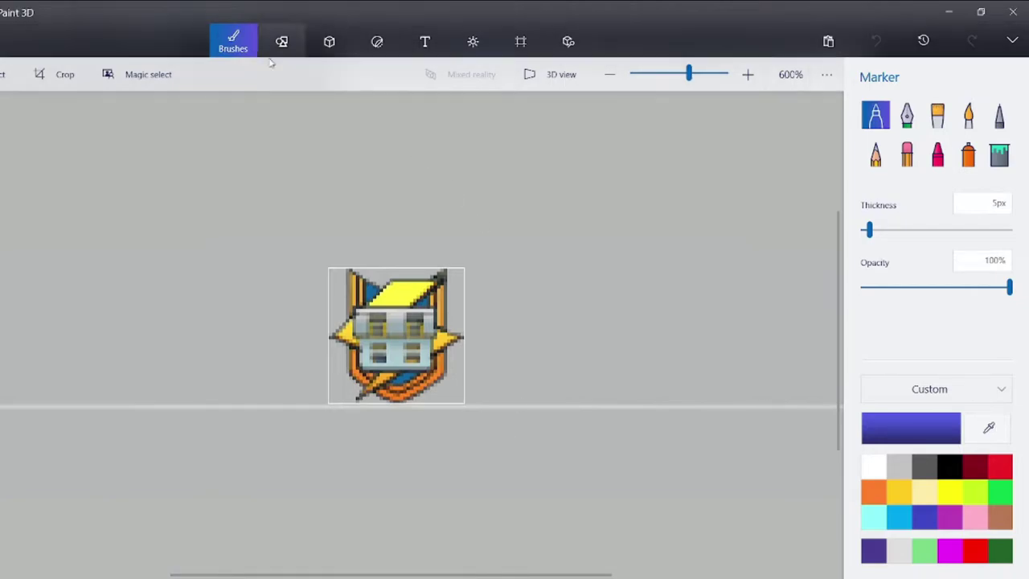
{"action": "left_click_drag", "start_coordinate": [257, 259], "coordinate": [643, 566]}
{"action": "key", "text": "Delete"}
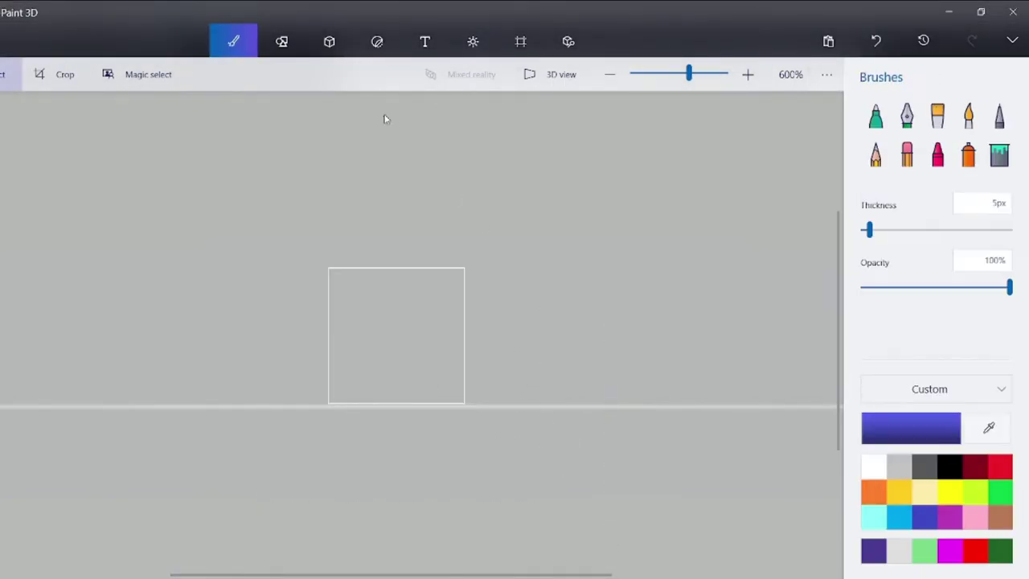
- Add the galaxy logo as a custom sticker, shrink it to fit the empty canvas of the 40 PNG, and place it there
{"action": "left_click", "coordinate": [376, 40]}
{"action": "left_click", "coordinate": [884, 207]}
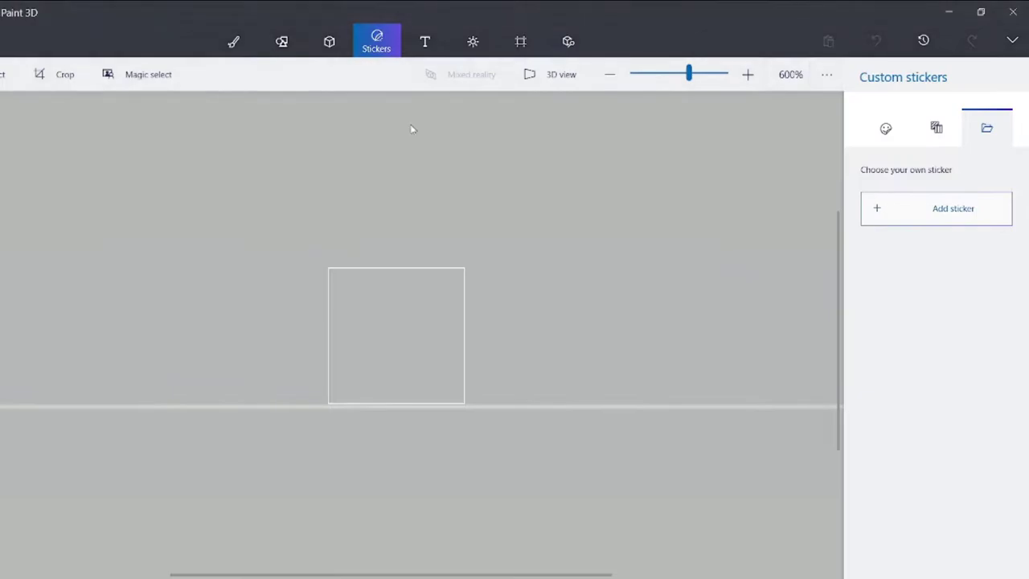
{"action": "left_click", "coordinate": [270, 128]}
{"action": "double_click", "coordinate": [270, 129]}
{"action": "scroll", "coordinate": [147, 216], "scroll_direction": "down", "scroll_amount": 4}
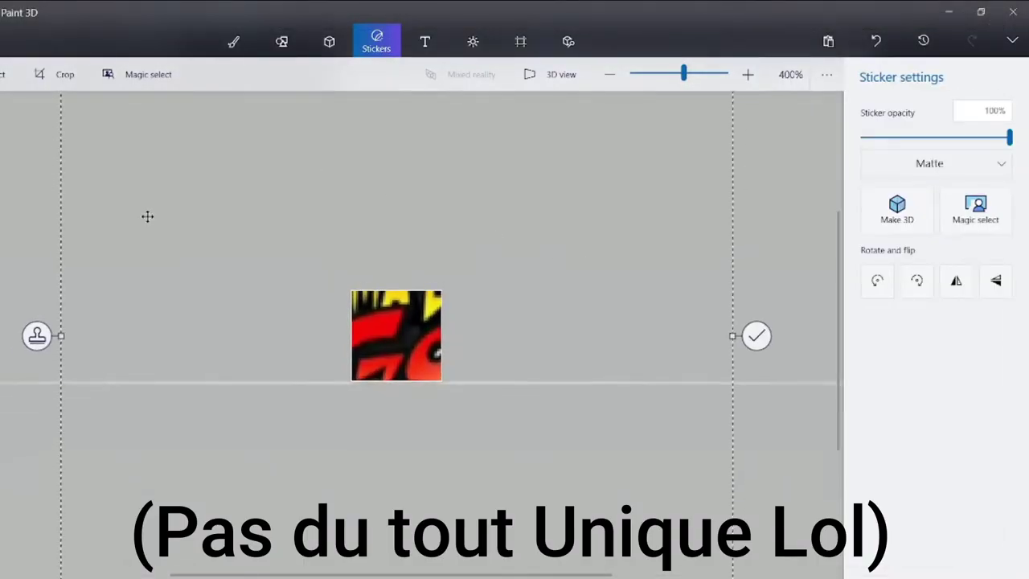
{"action": "left_click_drag", "start_coordinate": [224, 203], "coordinate": [386, 331]}
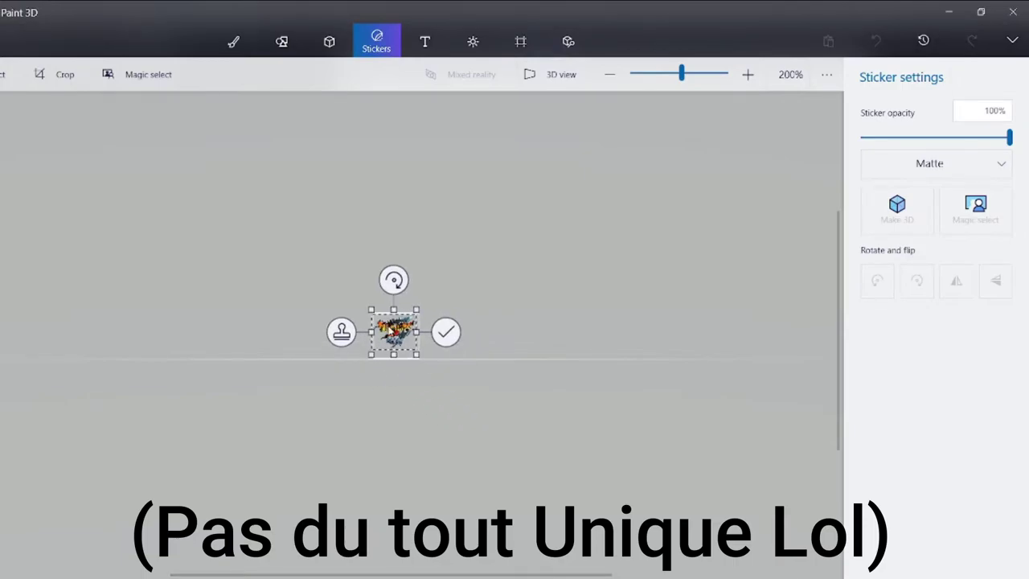
{"action": "scroll", "coordinate": [387, 332], "scroll_direction": "up", "scroll_amount": 4}
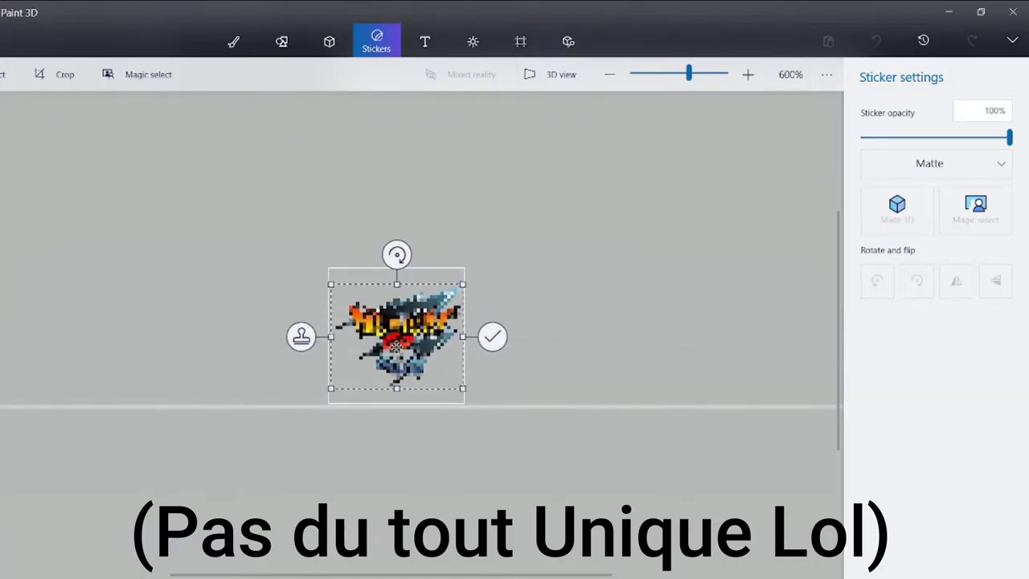
{"action": "left_click", "coordinate": [591, 294]}
- Close Paint 3D, saving the changes to 40.png, and return to the Inazuma Mod folder
{"action": "left_click", "coordinate": [1012, 12]}
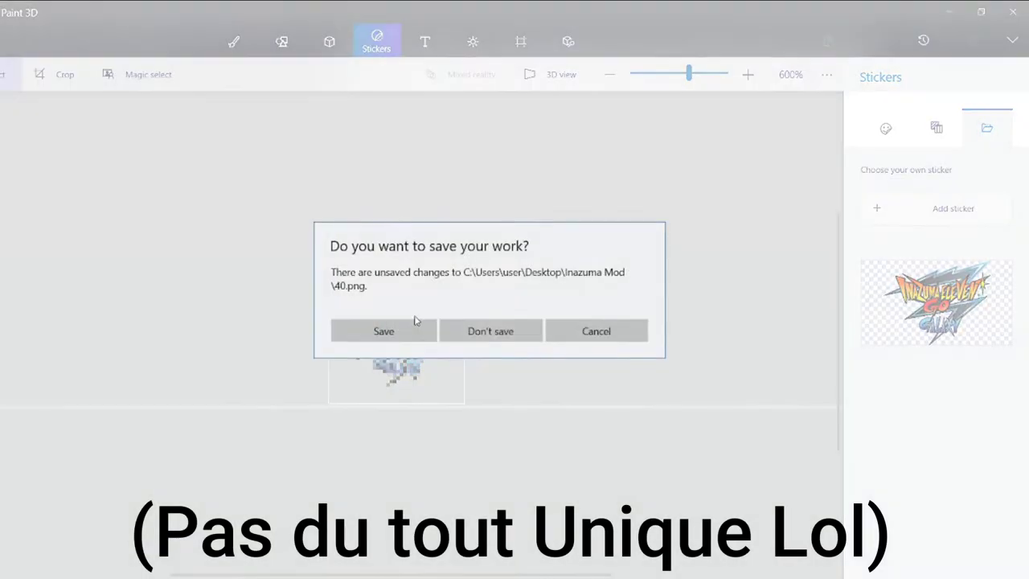
{"action": "left_click", "coordinate": [416, 323]}
{"action": "left_click", "coordinate": [945, 9]}
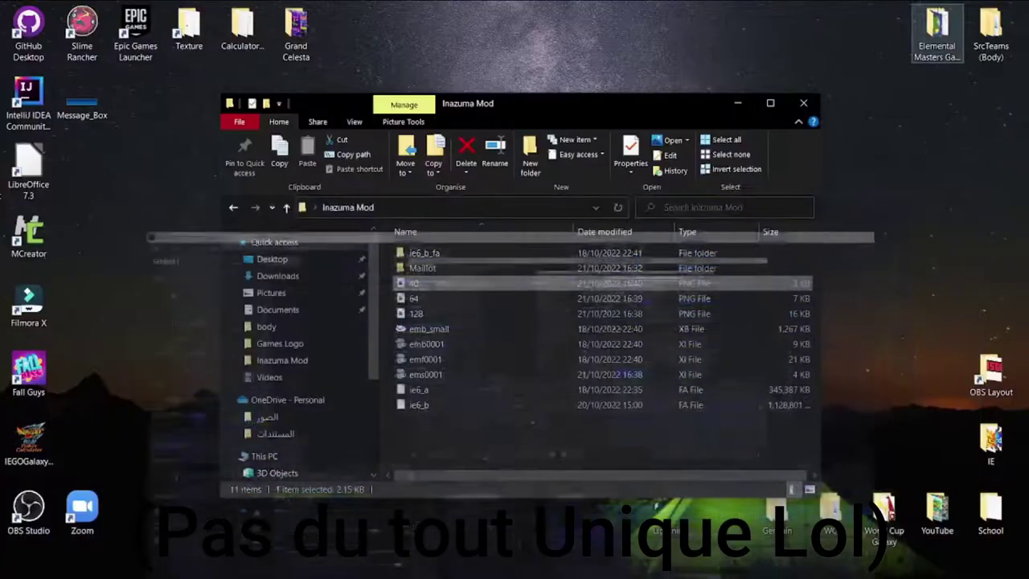
- Open the 64 PNG in Paint 3D and erase the whole emblem from its canvas
{"action": "right_click", "coordinate": [441, 297]}
{"action": "left_click", "coordinate": [520, 139]}
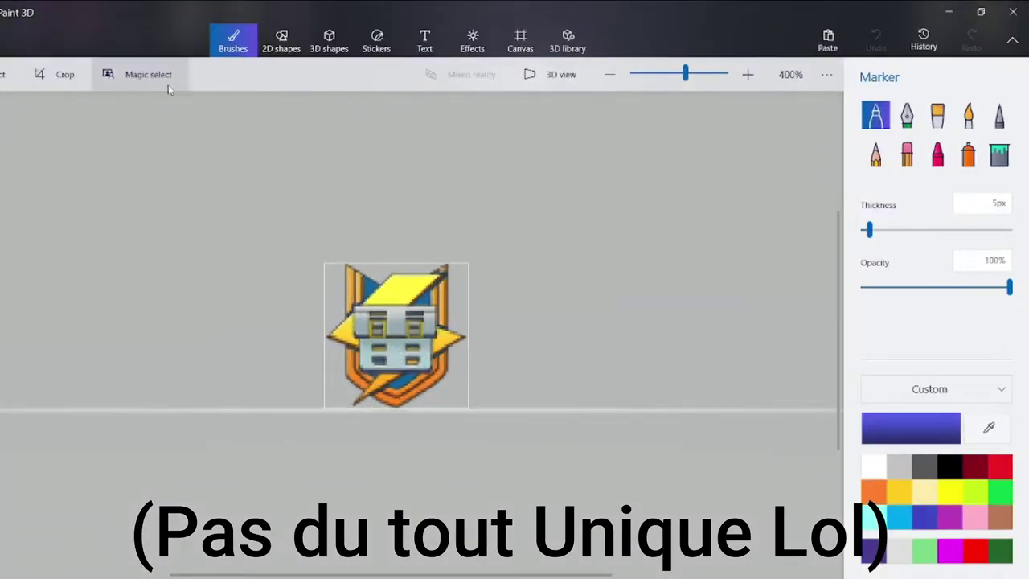
{"action": "left_click_drag", "start_coordinate": [241, 211], "coordinate": [590, 471]}
{"action": "key", "text": "Delete"}
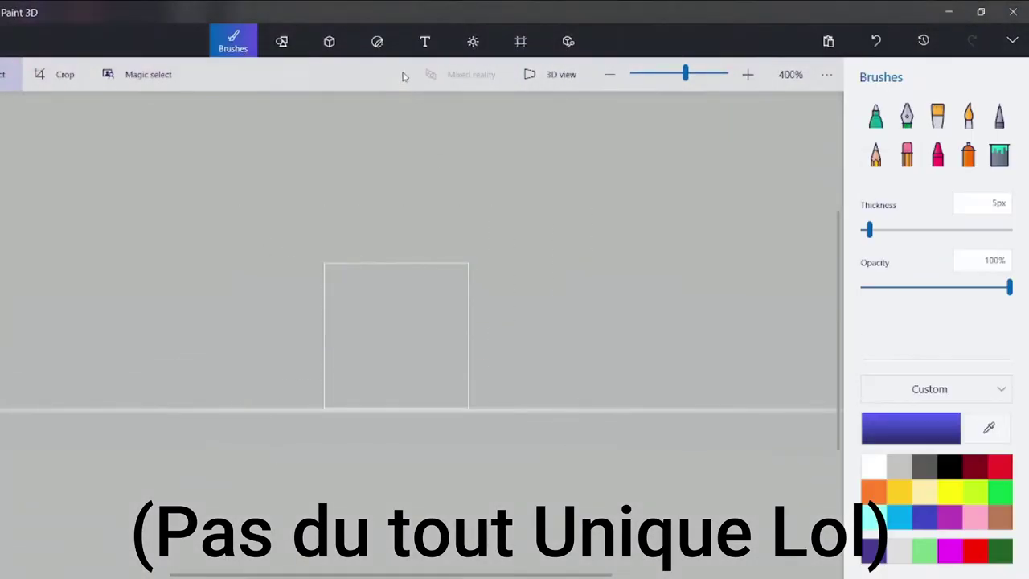
- Place the galaxy logo as a custom sticker scaled to the canvas of the 64 PNG, and close the image with its changes saved
{"action": "left_click", "coordinate": [376, 40]}
{"action": "left_click", "coordinate": [898, 208]}
{"action": "double_click", "coordinate": [287, 143]}
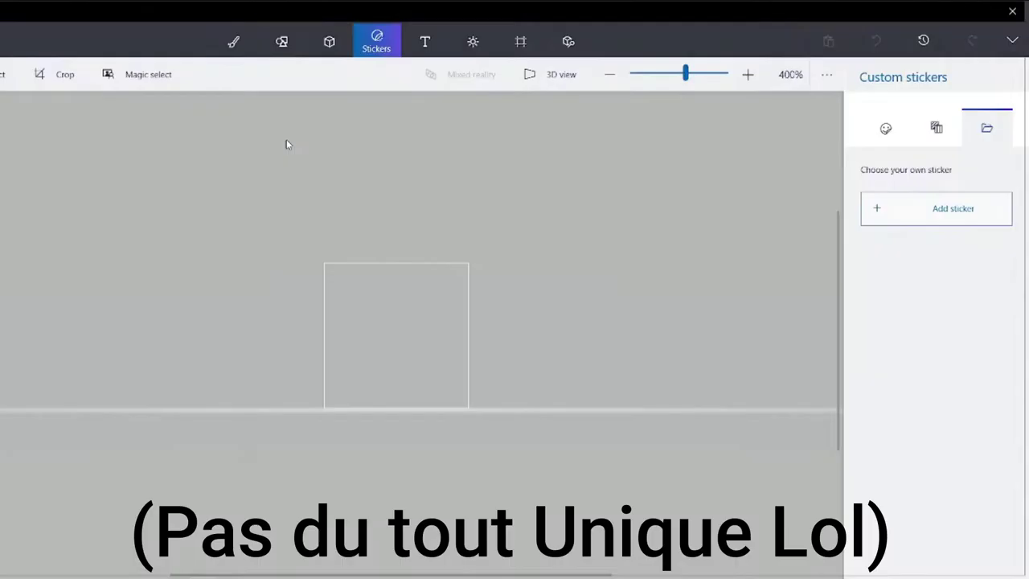
{"action": "left_click_drag", "start_coordinate": [136, 143], "coordinate": [580, 436]}
{"action": "left_click_drag", "start_coordinate": [620, 512], "coordinate": [442, 291]}
{"action": "scroll", "coordinate": [407, 331], "scroll_direction": "up", "scroll_amount": 1}
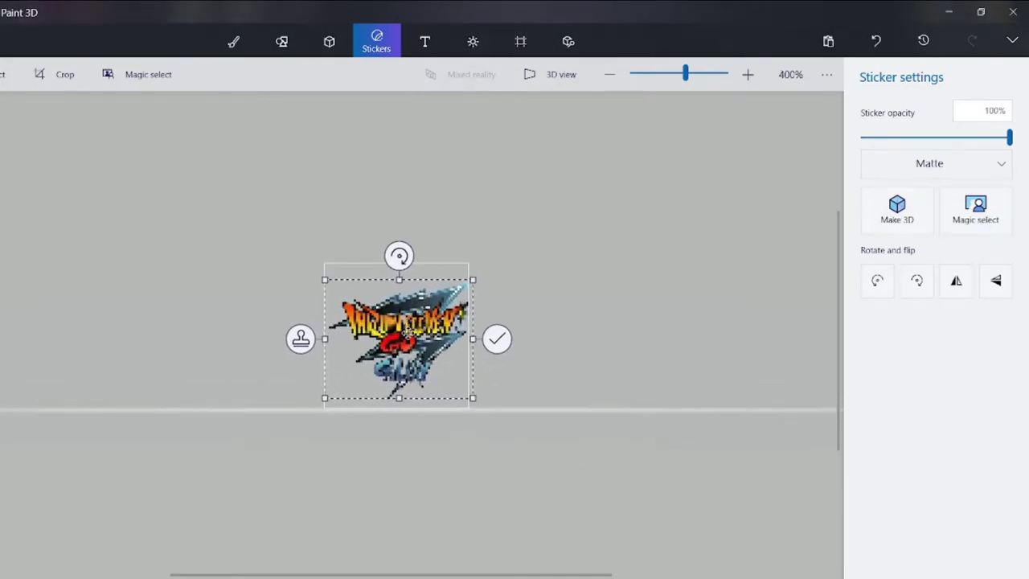
{"action": "left_click", "coordinate": [512, 287]}
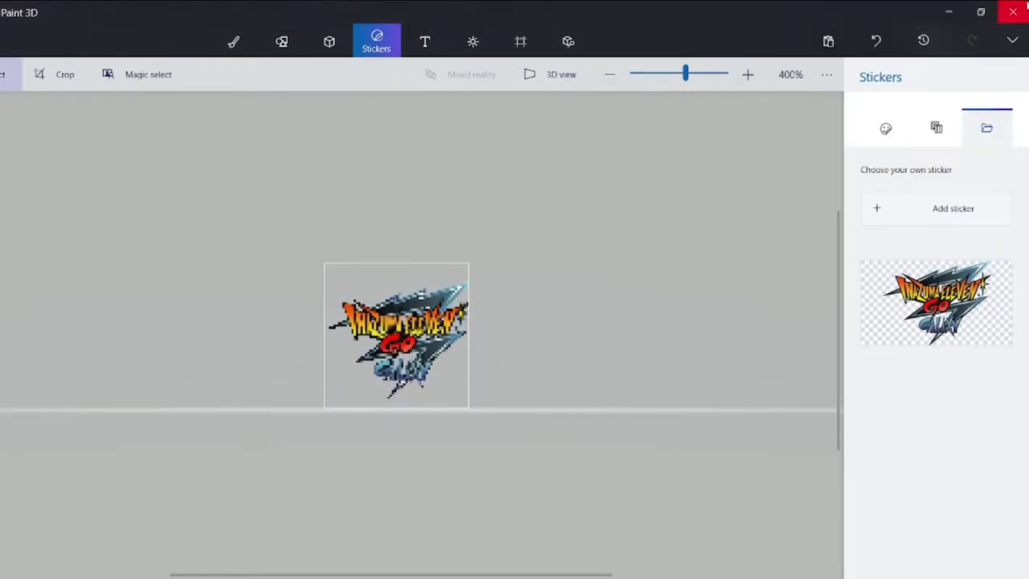
{"action": "left_click", "coordinate": [1013, 12]}
{"action": "left_click", "coordinate": [489, 329]}
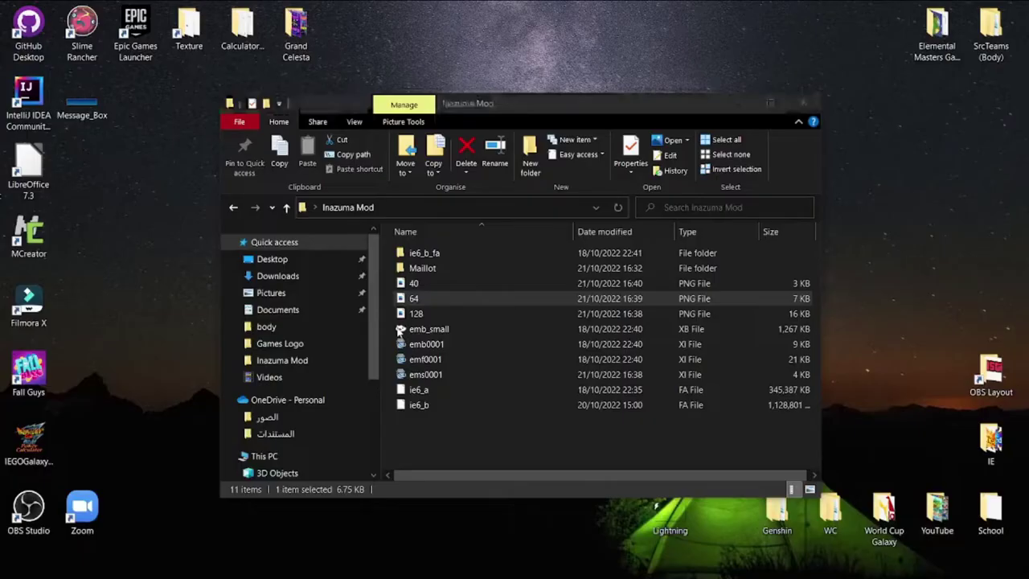
- Open the 128 PNG in Paint 3D and add the galaxy image from Games Logo as a custom sticker
{"action": "left_click", "coordinate": [418, 313]}
{"action": "right_click", "coordinate": [417, 313]}
{"action": "left_click", "coordinate": [474, 140]}
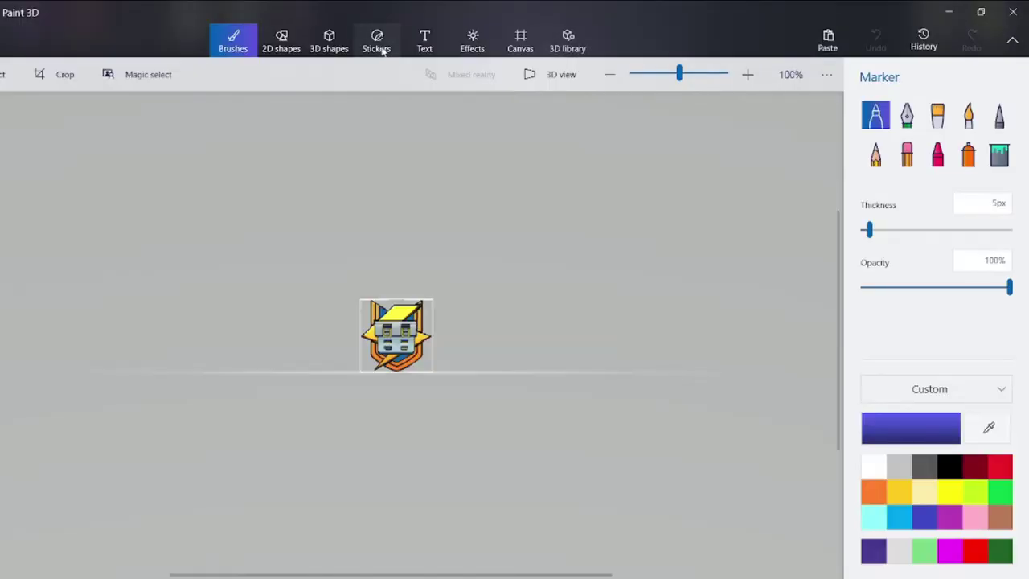
{"action": "left_click", "coordinate": [381, 44]}
{"action": "left_click", "coordinate": [929, 204]}
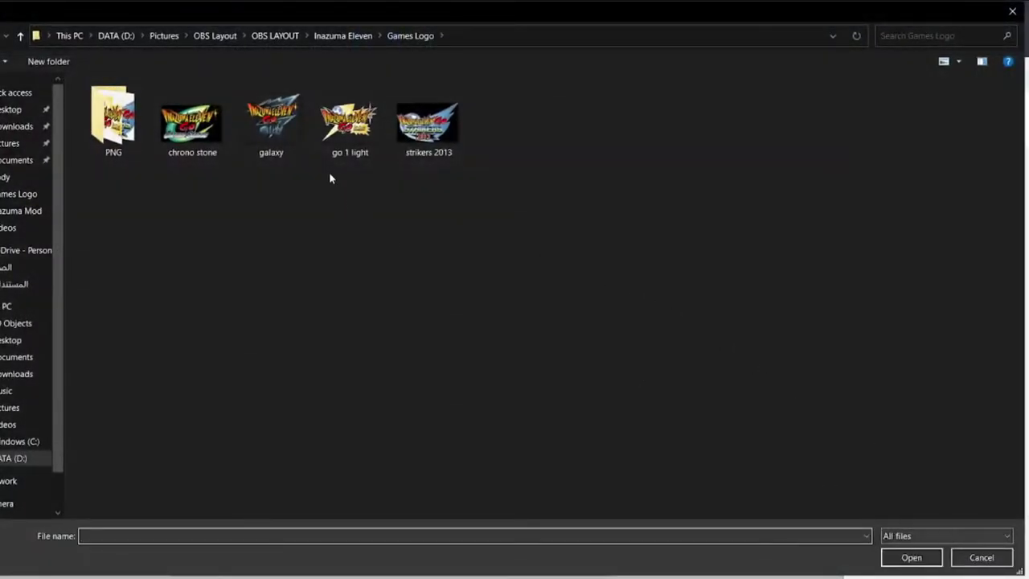
{"action": "double_click", "coordinate": [299, 153]}
{"action": "left_click", "coordinate": [397, 210]}
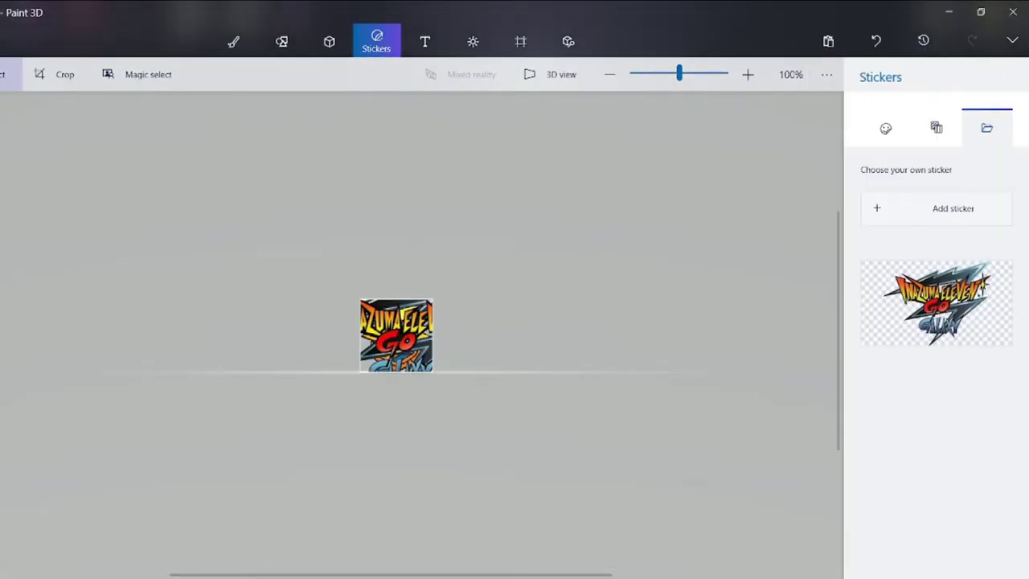
- Undo the canvas clearing and the oversized logo placement on the 128 PNG, back to the original emblem
{"action": "key", "text": "ctrl+a"}
{"action": "key", "text": "Delete"}
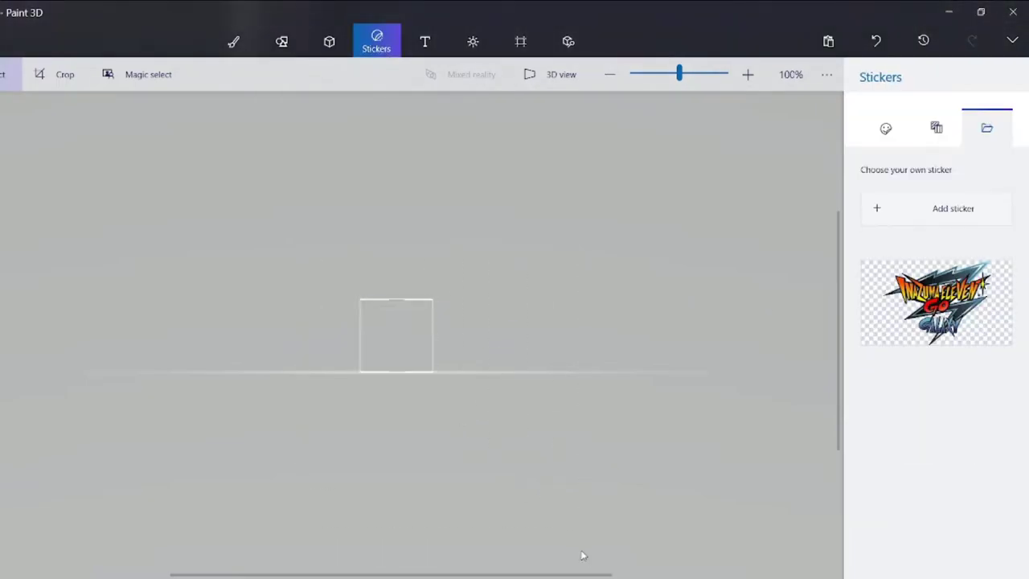
{"action": "key", "text": "ctrl+z"}
{"action": "left_click", "coordinate": [876, 41]}
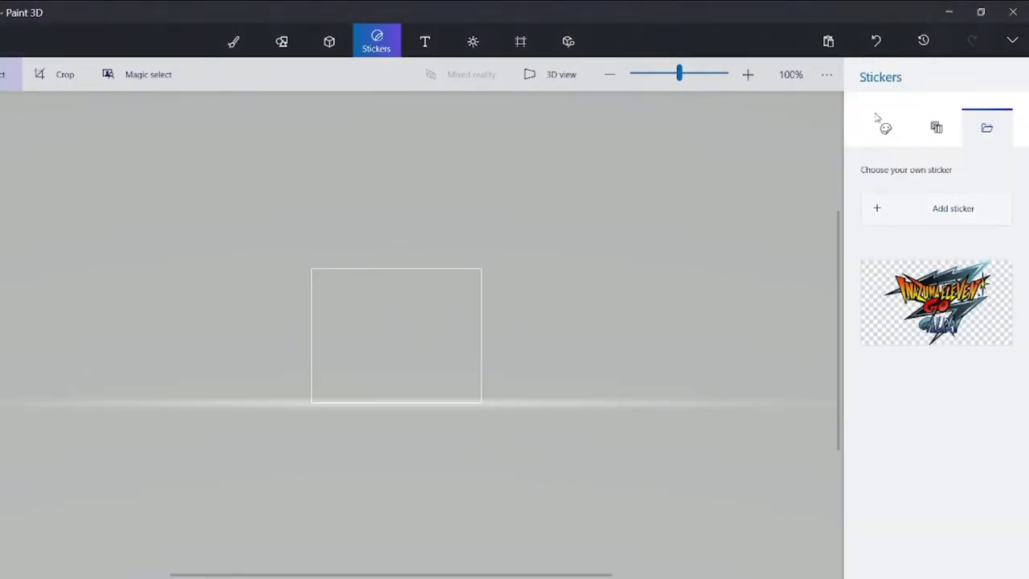
{"action": "left_click", "coordinate": [861, 41]}
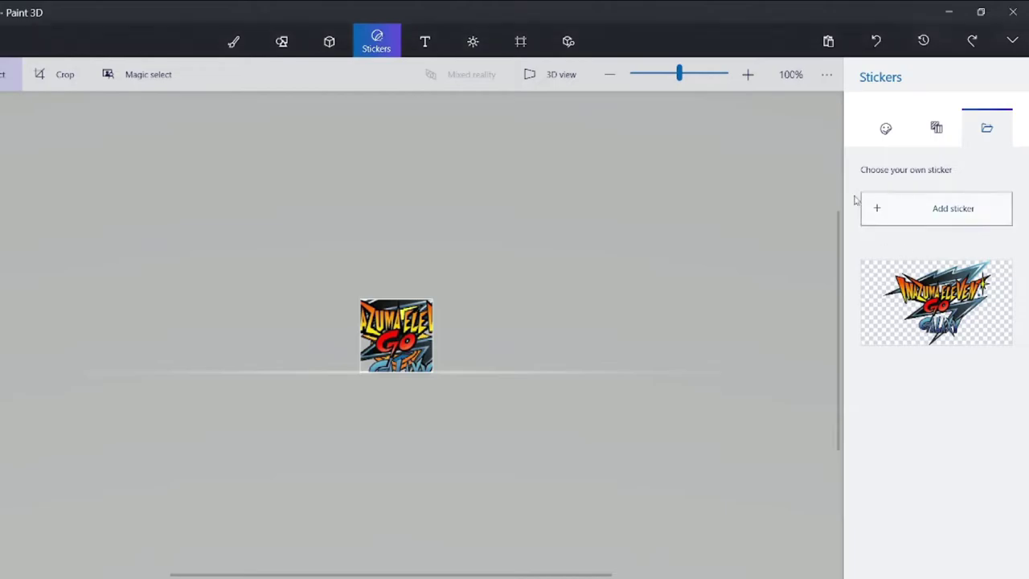
{"action": "left_click", "coordinate": [877, 41]}
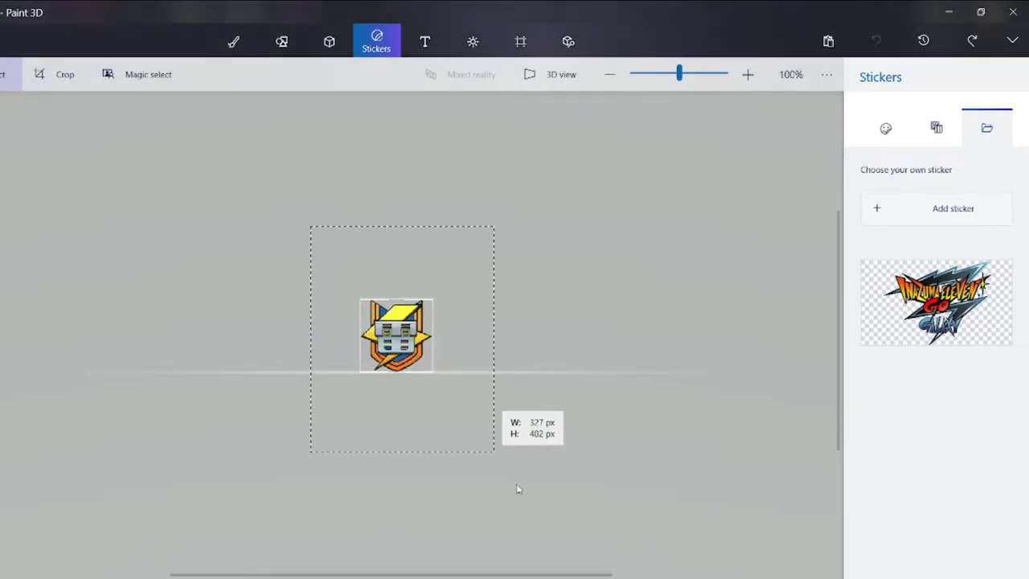
- Erase the emblem from the 128 PNG and add the galaxy logo sticker, shrunk to fit the empty canvas
{"action": "left_click_drag", "start_coordinate": [495, 452], "coordinate": [564, 538]}
{"action": "key", "text": "Delete"}
{"action": "left_click", "coordinate": [935, 302]}
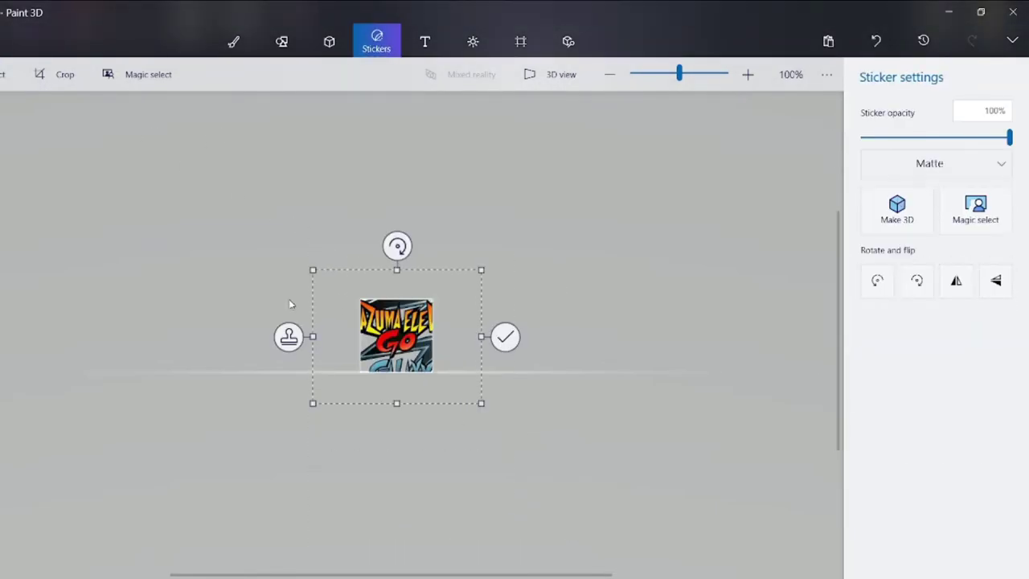
{"action": "left_click_drag", "start_coordinate": [313, 271], "coordinate": [403, 328]}
{"action": "scroll", "coordinate": [394, 330], "scroll_direction": "up", "scroll_amount": 8}
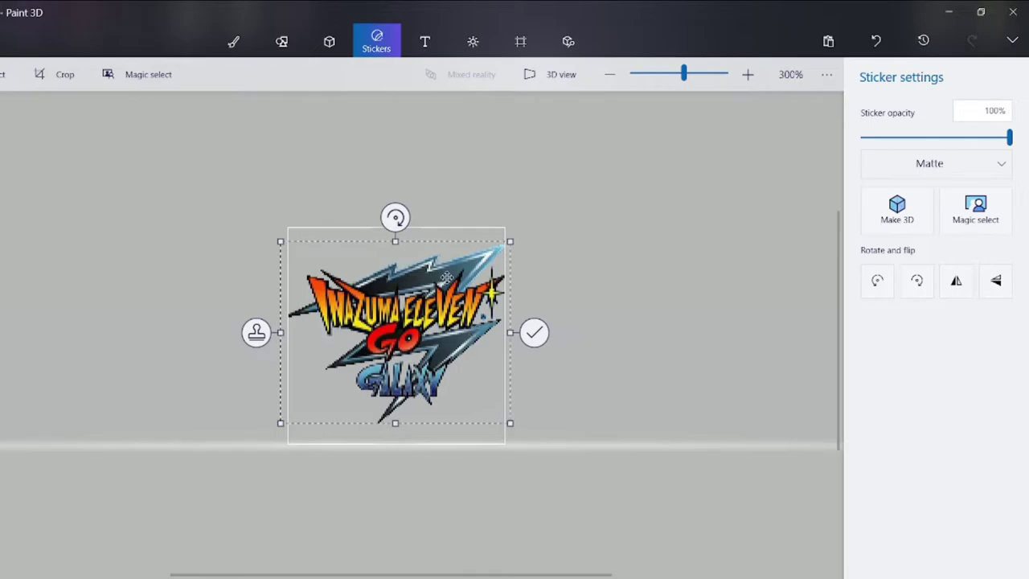
- Position and apply the logo sticker on the 128 PNG, and close the image with its changes saved
{"action": "left_click_drag", "start_coordinate": [380, 320], "coordinate": [385, 322]}
{"action": "left_click", "coordinate": [550, 284]}
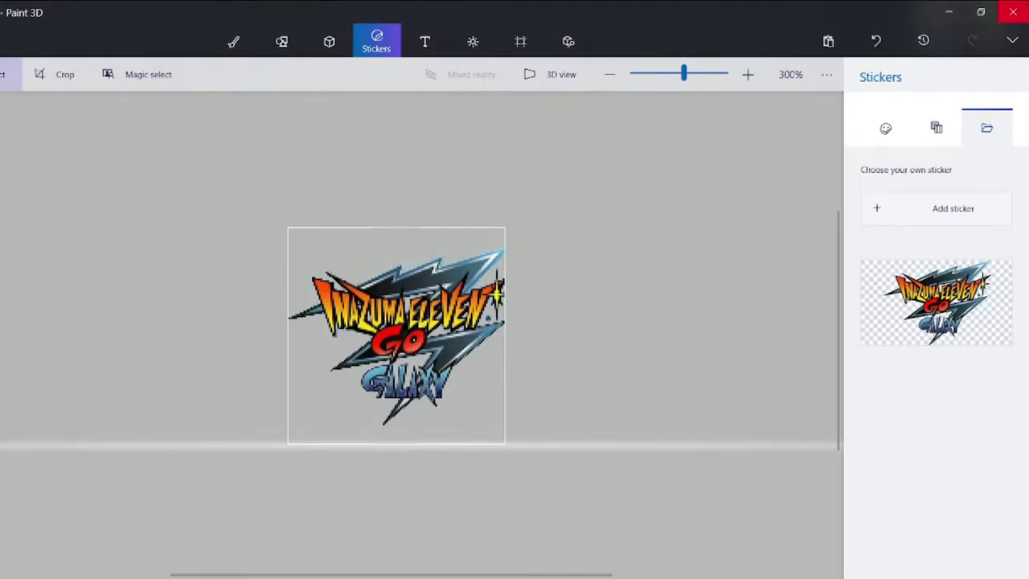
{"action": "left_click", "coordinate": [1012, 11]}
{"action": "left_click", "coordinate": [376, 337]}
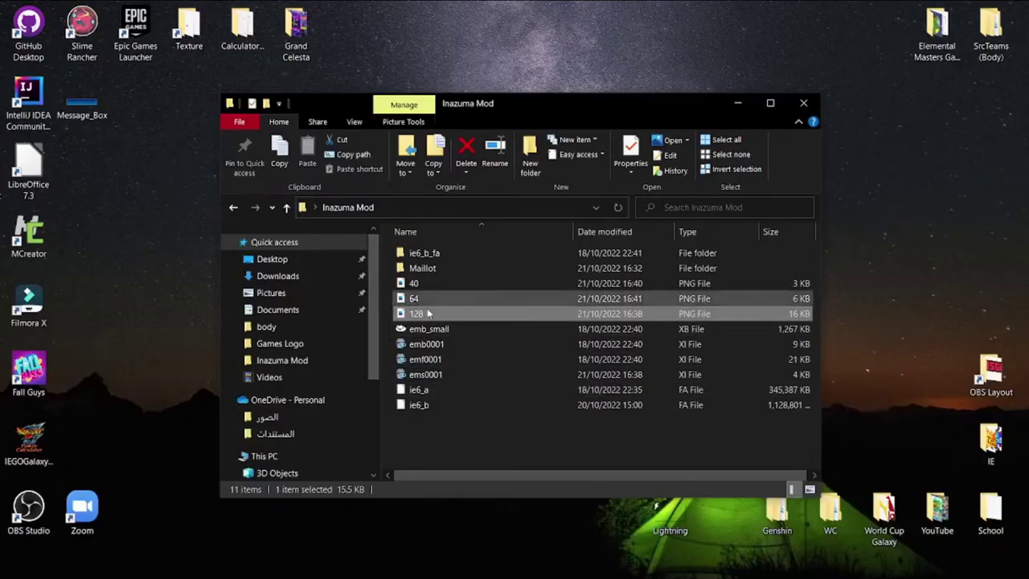
- Open emb0001 in Kukkii, replace its emblem with the 64 PNG, and save and close the file
{"action": "left_click", "coordinate": [432, 348]}
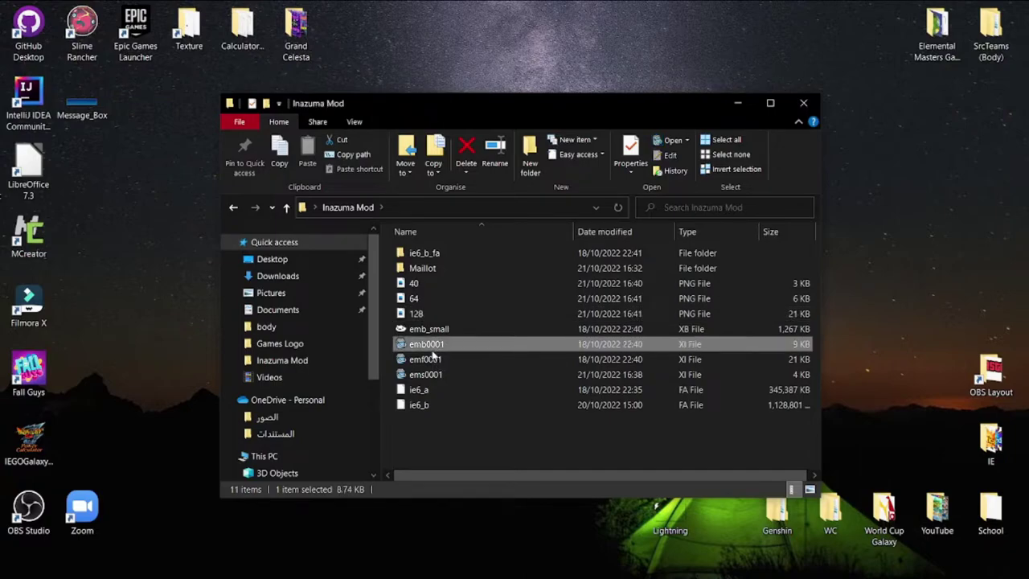
{"action": "double_click", "coordinate": [474, 347]}
{"action": "left_click_drag", "start_coordinate": [486, 34], "coordinate": [594, 323]}
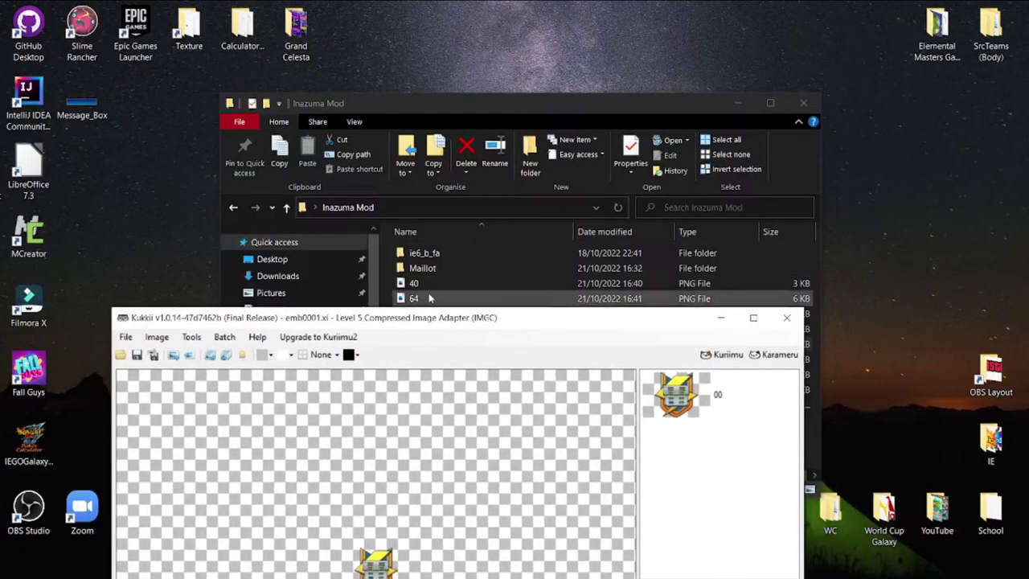
{"action": "left_click", "coordinate": [418, 301]}
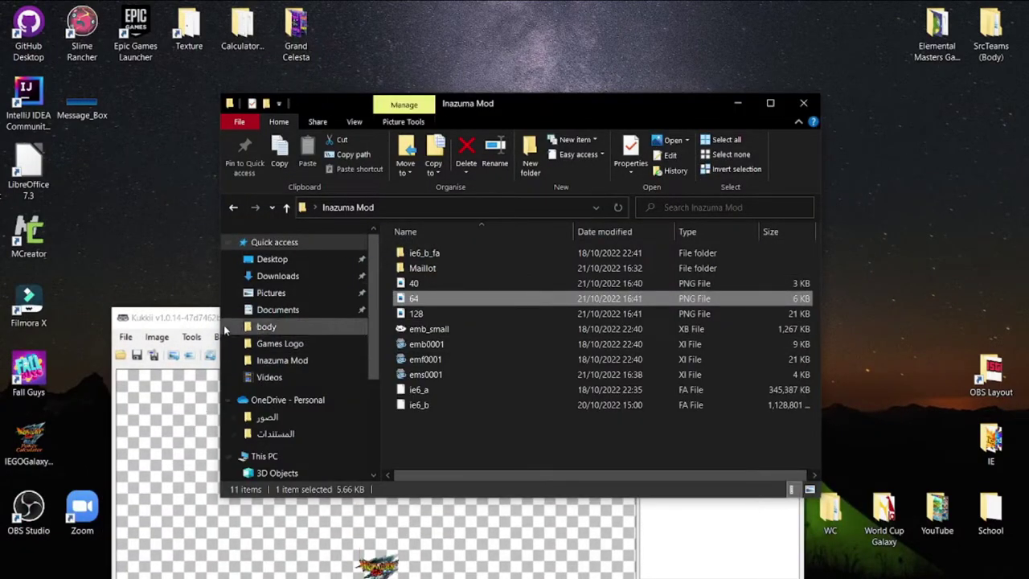
{"action": "left_click_drag", "start_coordinate": [175, 322], "coordinate": [226, 246]}
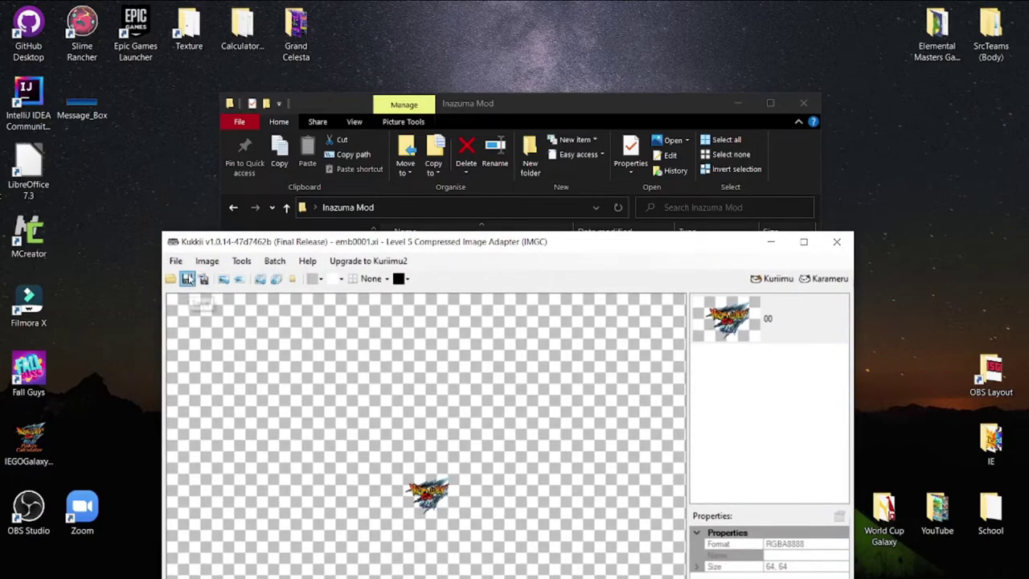
{"action": "left_click", "coordinate": [838, 241]}
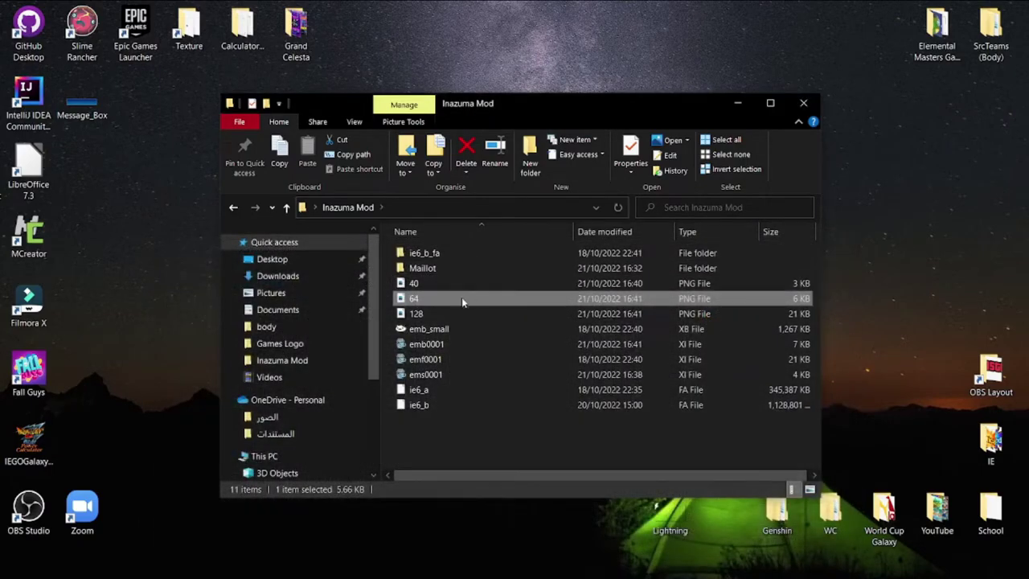
- Open emf0001 in Kukkii, replace its emblem with the 128 PNG, and save and close the file
{"action": "left_click", "coordinate": [419, 359]}
{"action": "double_click", "coordinate": [420, 359]}
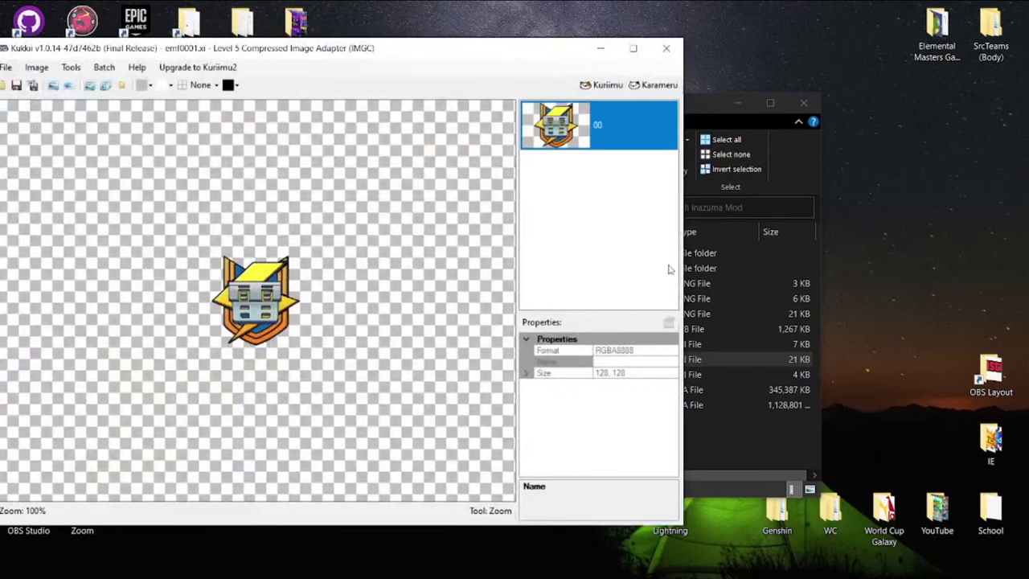
{"action": "left_click_drag", "start_coordinate": [560, 61], "coordinate": [955, 90]}
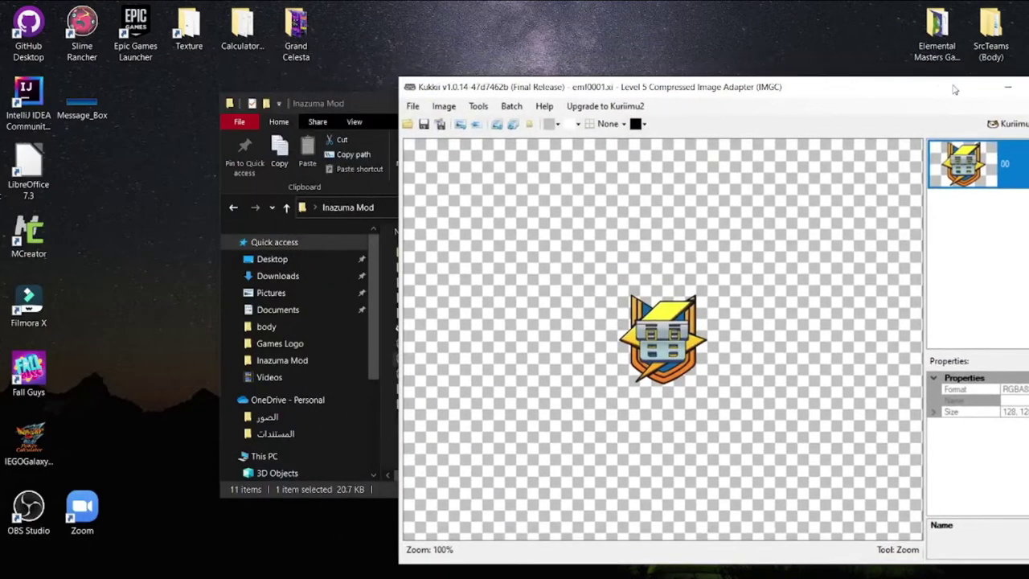
{"action": "left_click_drag", "start_coordinate": [346, 103], "coordinate": [241, 104]}
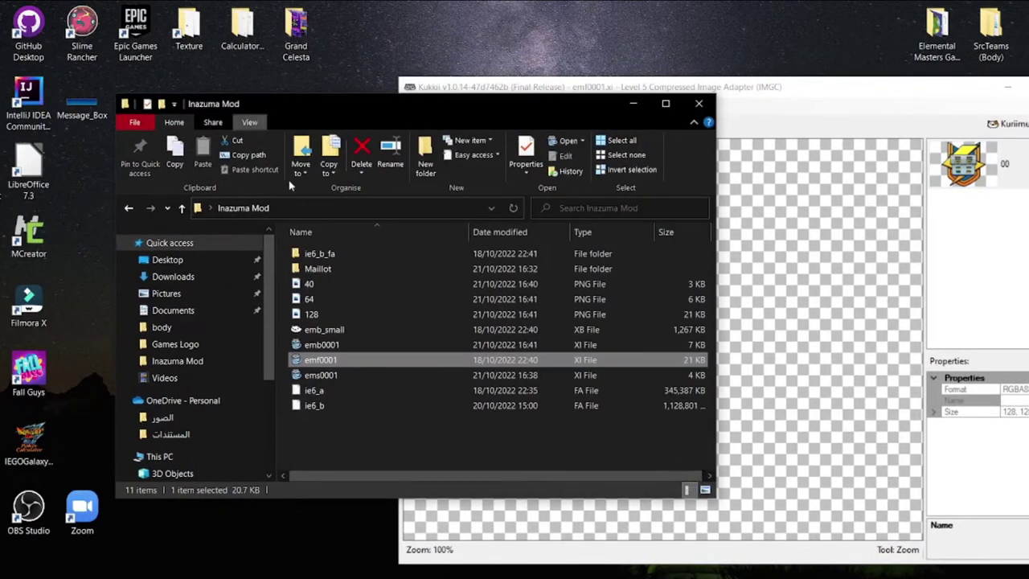
{"action": "left_click", "coordinate": [309, 315]}
{"action": "left_click_drag", "start_coordinate": [309, 315], "coordinate": [791, 277]}
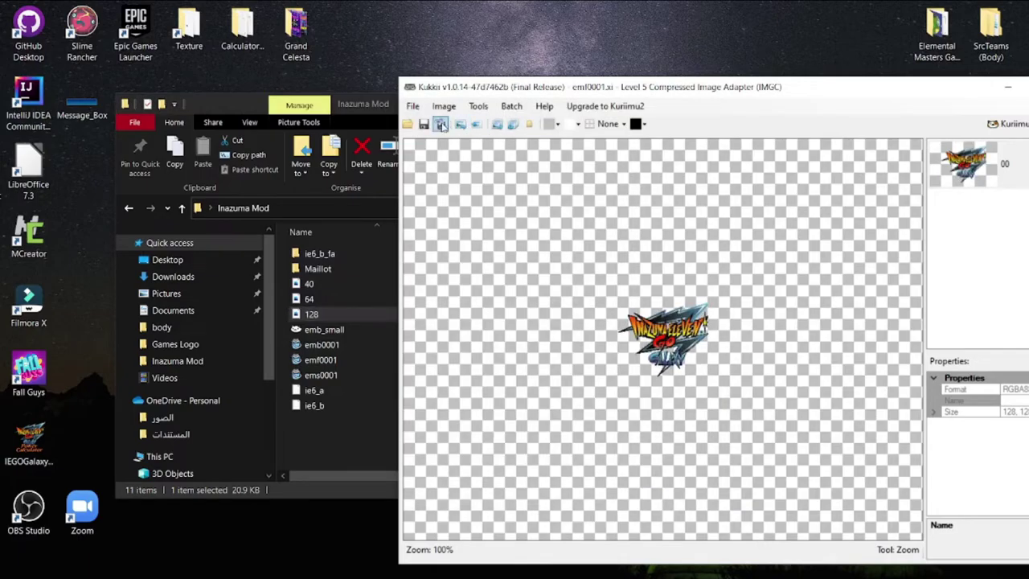
{"action": "left_click_drag", "start_coordinate": [490, 87], "coordinate": [344, 98]}
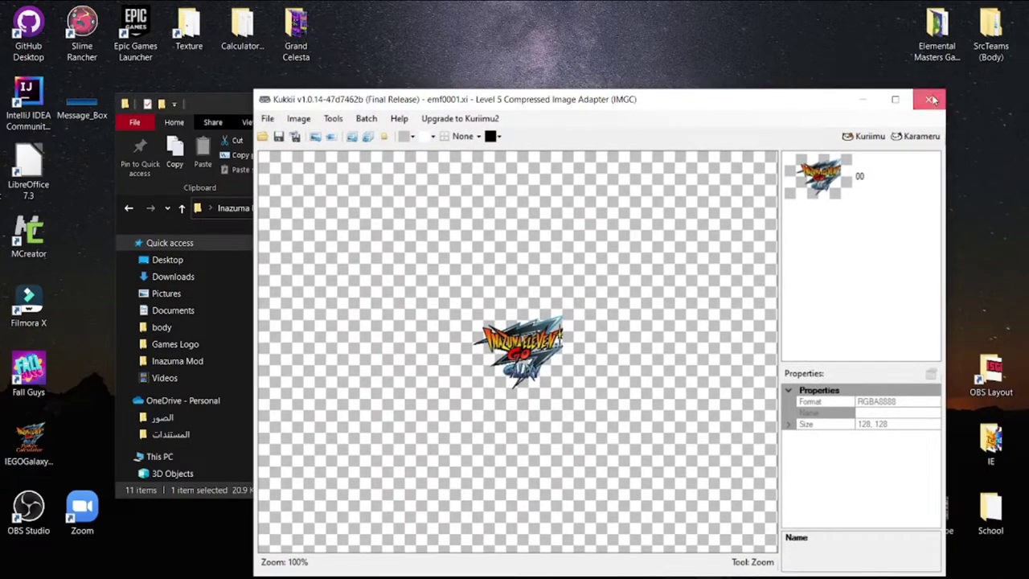
{"action": "left_click", "coordinate": [932, 99]}
- Open ems0001 in Kukkii, replace its emblem with the 40 PNG, and save and close the file
{"action": "double_click", "coordinate": [339, 374]}
{"action": "left_click_drag", "start_coordinate": [454, 76], "coordinate": [815, 70]}
{"action": "left_click", "coordinate": [309, 286]}
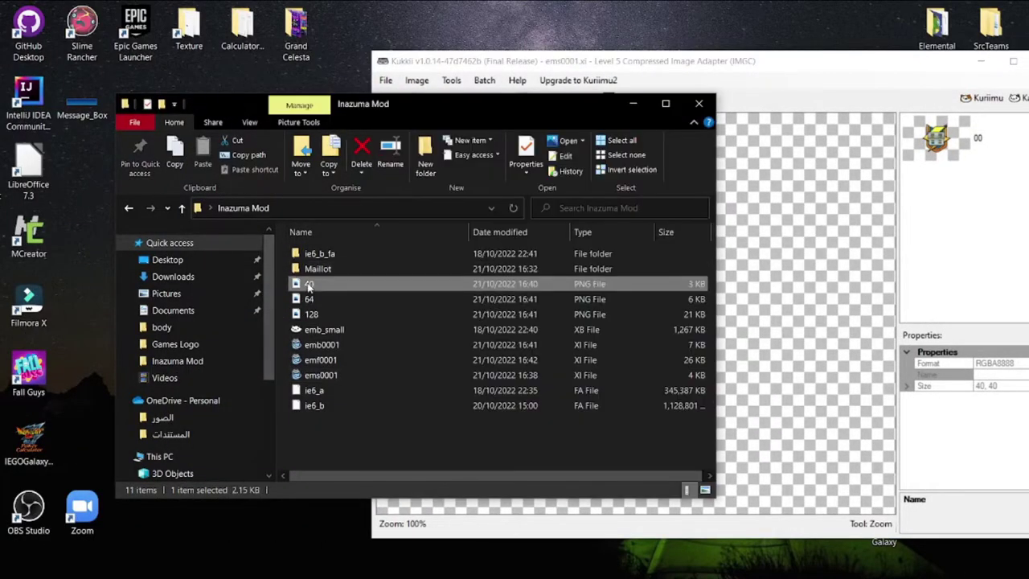
{"action": "left_click_drag", "start_coordinate": [314, 285], "coordinate": [784, 232]}
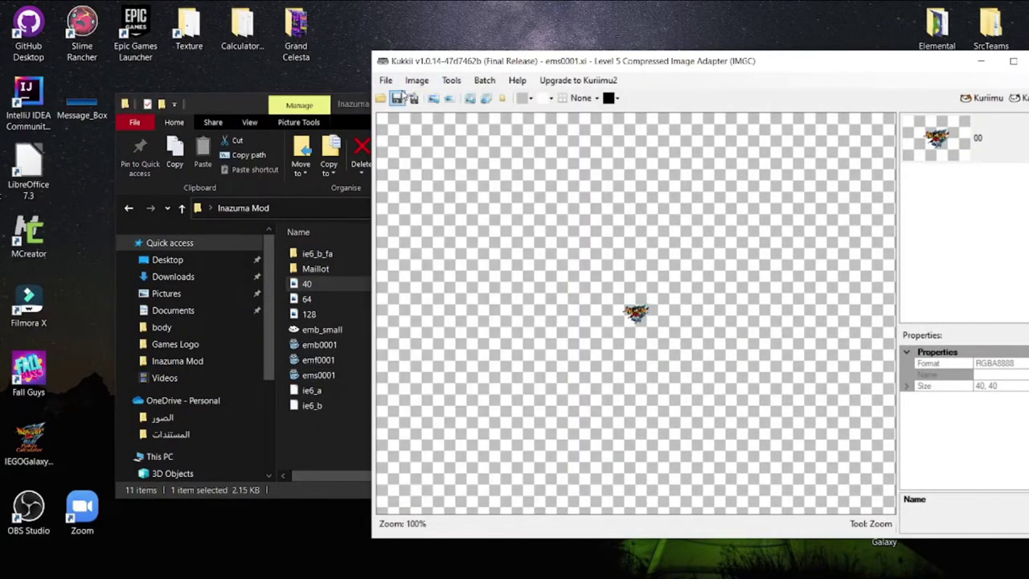
{"action": "left_click_drag", "start_coordinate": [506, 63], "coordinate": [340, 58]}
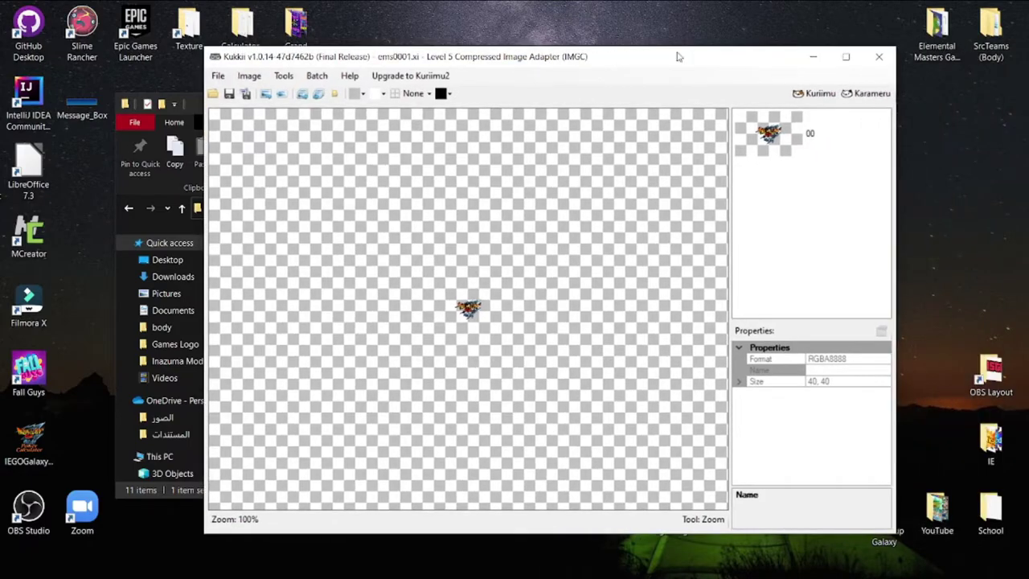
{"action": "left_click", "coordinate": [879, 56]}
- Open emb_small in Karameru and replace its ems0001.xi with the edited ems0001 file from the Inazuma Mod folder
{"action": "left_click_drag", "start_coordinate": [497, 113], "coordinate": [636, 95]}
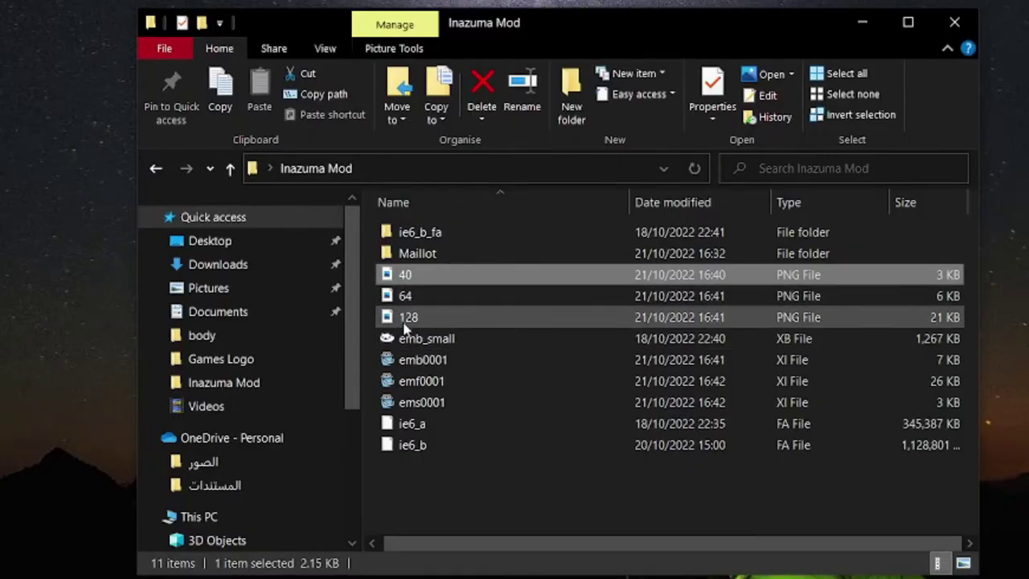
{"action": "left_click_drag", "start_coordinate": [382, 350], "coordinate": [383, 404]}
{"action": "double_click", "coordinate": [416, 341]}
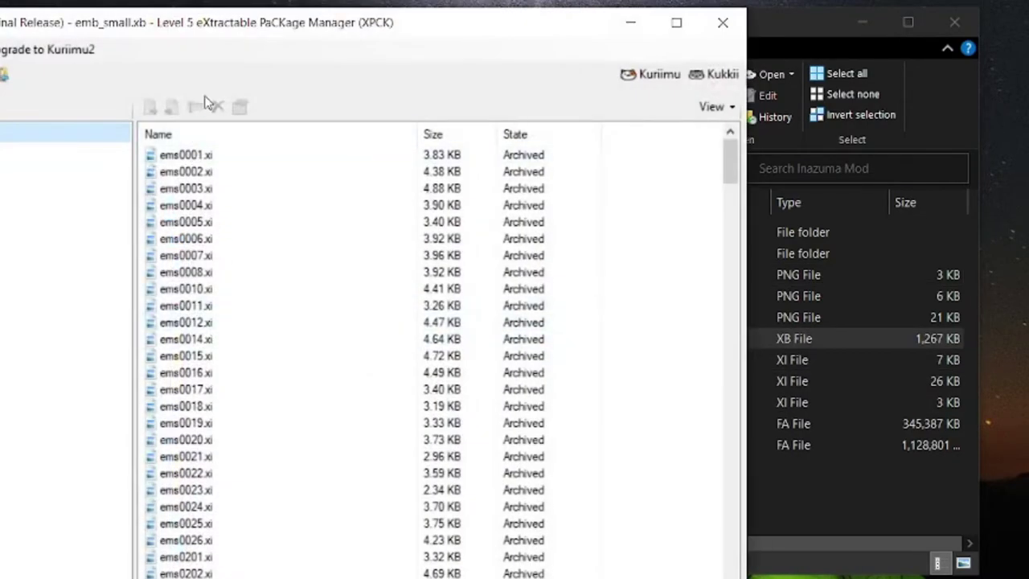
{"action": "left_click_drag", "start_coordinate": [209, 22], "coordinate": [375, 54]}
{"action": "right_click", "coordinate": [359, 191]}
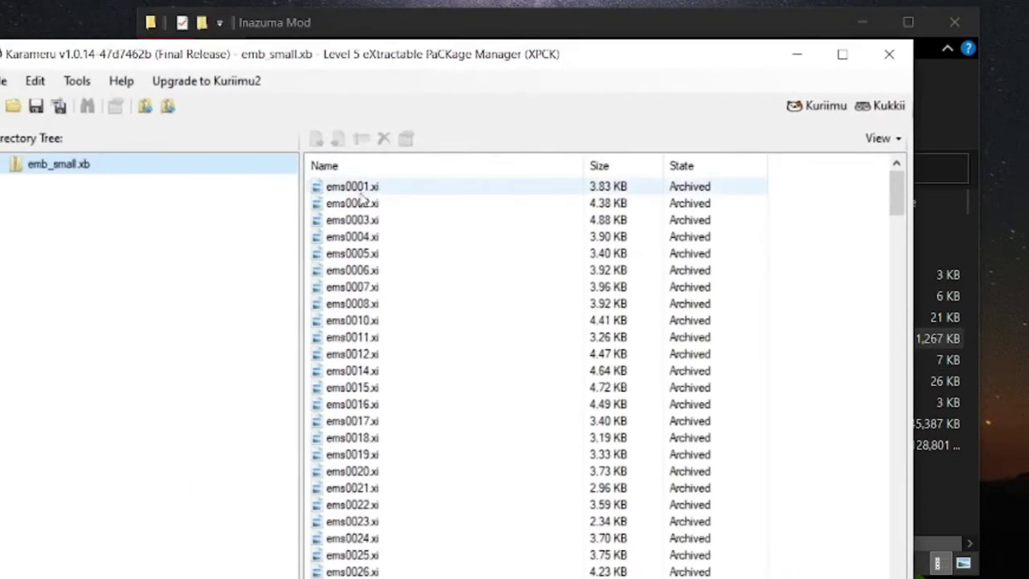
{"action": "left_click", "coordinate": [410, 226]}
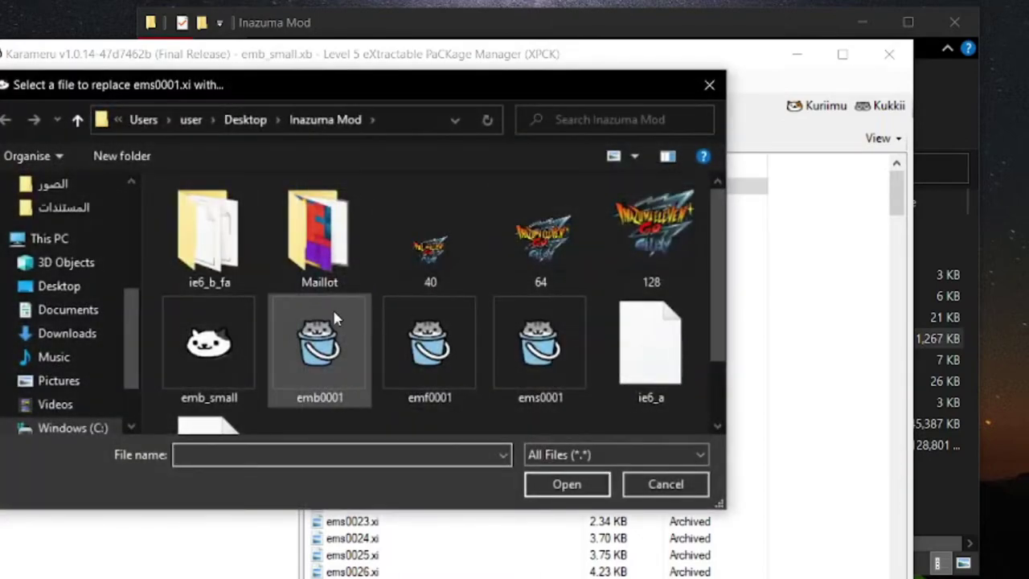
{"action": "scroll", "coordinate": [333, 313], "scroll_direction": "down", "scroll_amount": 2}
{"action": "double_click", "coordinate": [550, 282]}
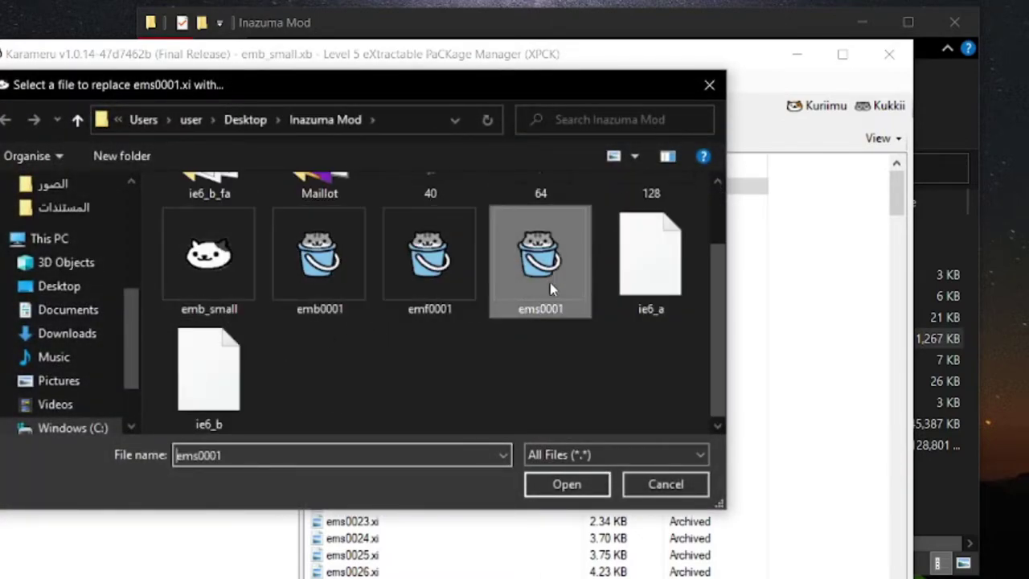
{"action": "left_click", "coordinate": [579, 391]}
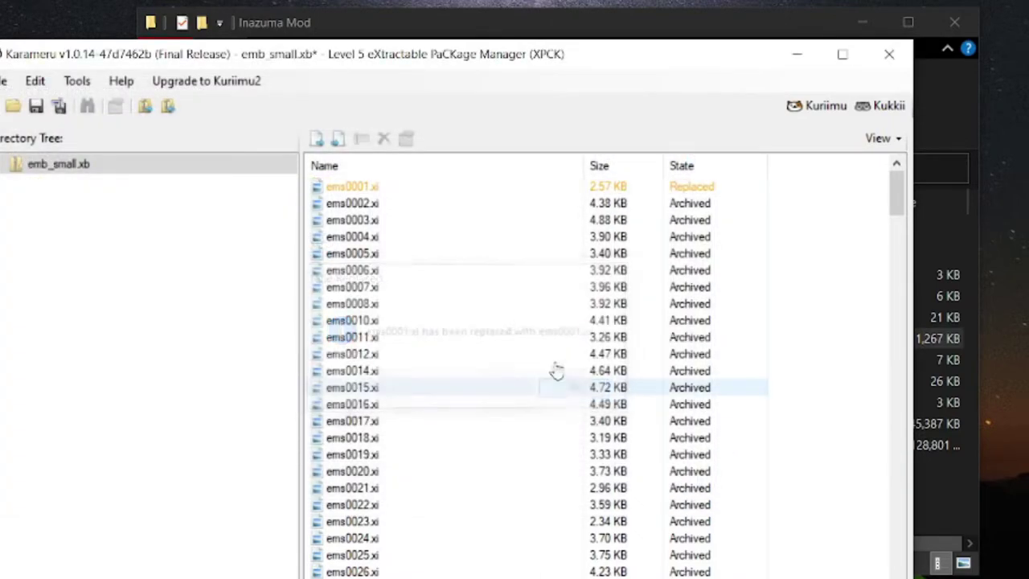
- Save the emb_small.xb archive and close Karameru, returning to the file in the Inazuma Mod folder
{"action": "left_click", "coordinate": [36, 107]}
{"action": "left_click", "coordinate": [889, 56]}
{"action": "left_click", "coordinate": [390, 359]}
{"action": "left_click", "coordinate": [387, 338]}
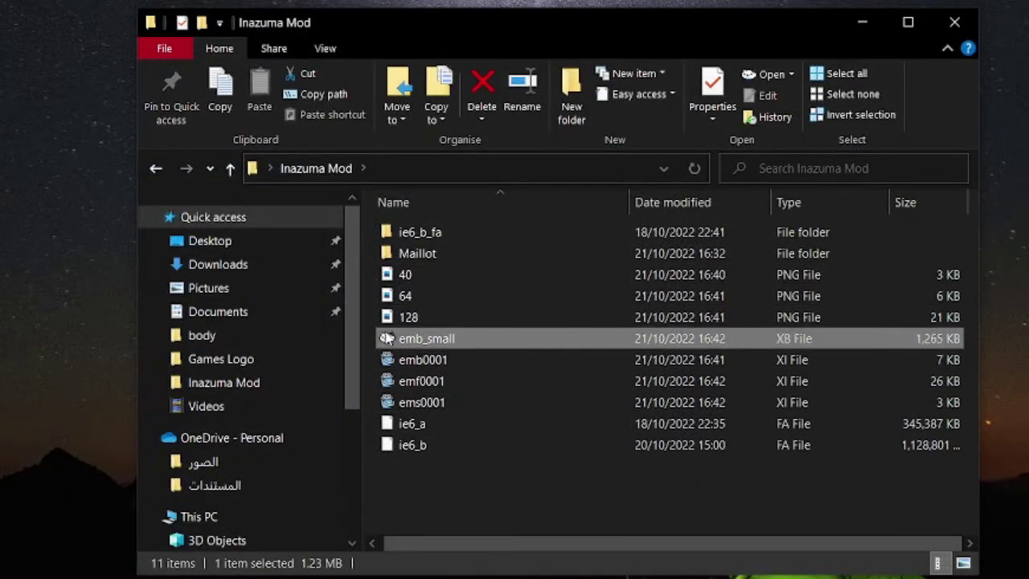
- Copy the updated emb_small file from the Inazuma Mod folder
{"action": "left_click", "coordinate": [450, 384]}
{"action": "left_click", "coordinate": [414, 361]}
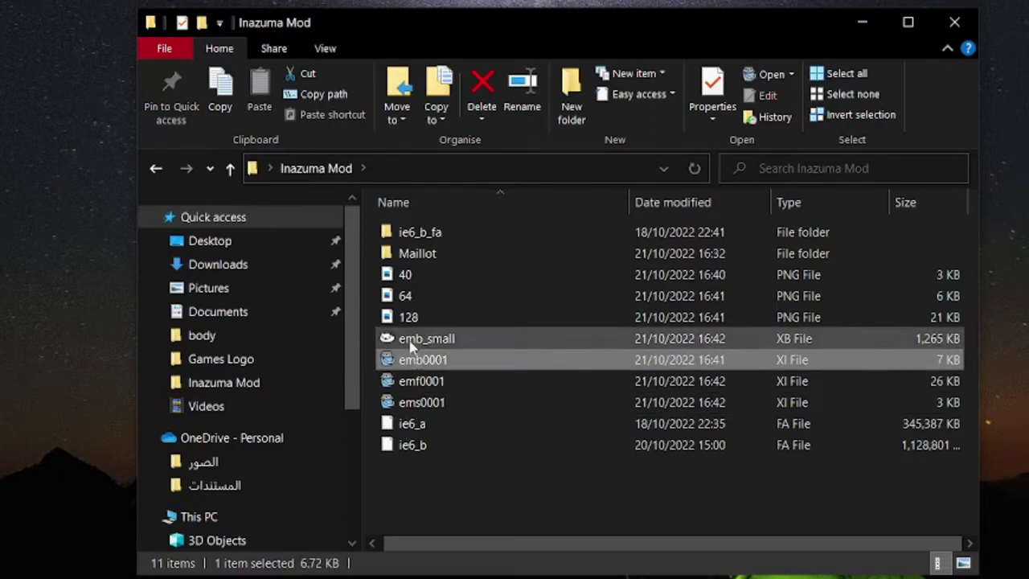
{"action": "left_click", "coordinate": [412, 342]}
{"action": "right_click", "coordinate": [432, 340]}
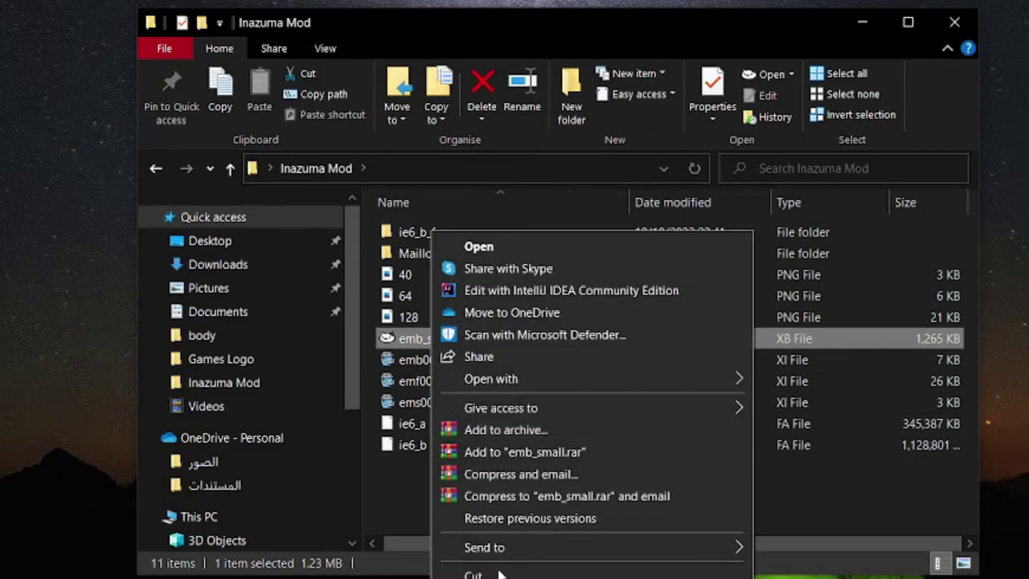
{"action": "left_click", "coordinate": [498, 578]}
- Paste the updated emb_small into ie6_b_fa > data > img, replacing the existing file
{"action": "left_click", "coordinate": [435, 239]}
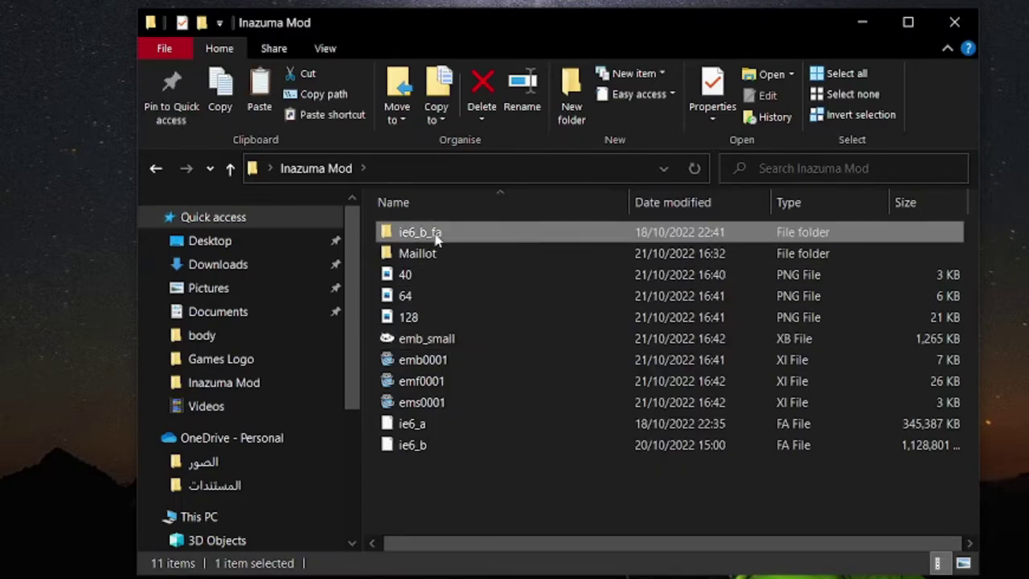
{"action": "double_click", "coordinate": [436, 235]}
{"action": "double_click", "coordinate": [426, 235]}
{"action": "left_click", "coordinate": [413, 295]}
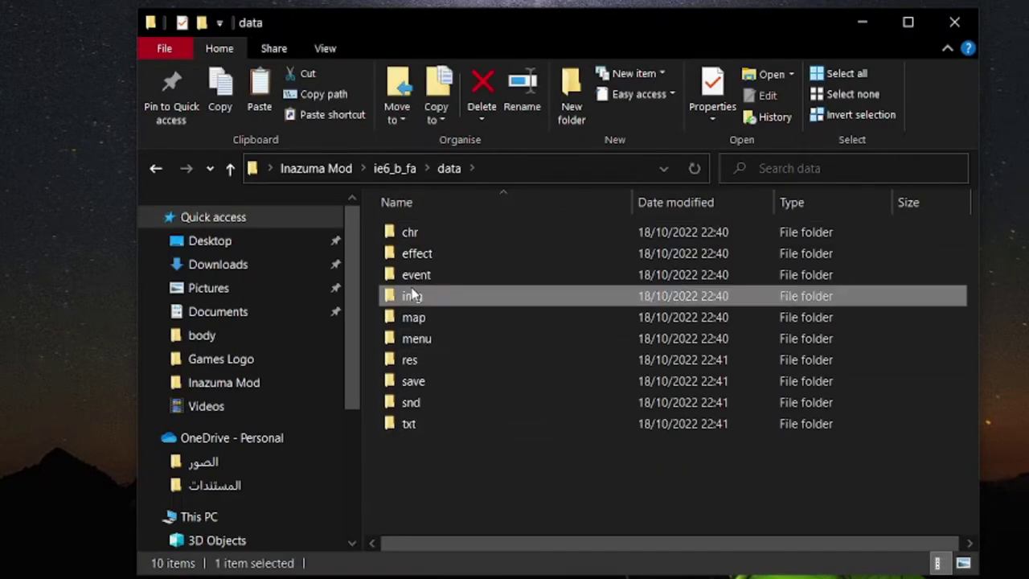
{"action": "double_click", "coordinate": [412, 295]}
{"action": "scroll", "coordinate": [405, 377], "scroll_direction": "down", "scroll_amount": 4}
{"action": "right_click", "coordinate": [369, 423]}
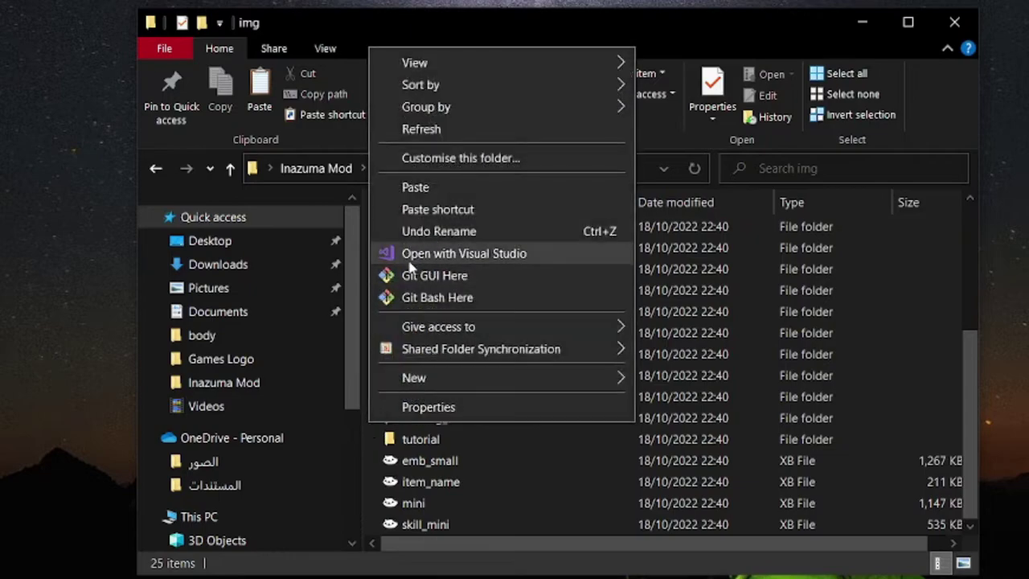
{"action": "left_click", "coordinate": [412, 188]}
{"action": "left_click", "coordinate": [280, 231]}
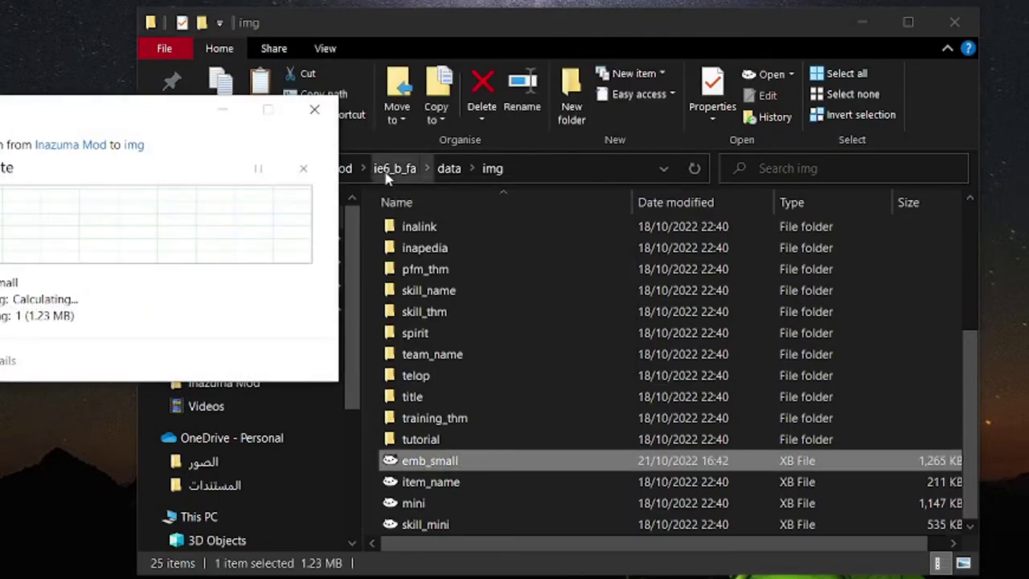
- Copy the edited emb0001 and emf0001 files from the Inazuma Mod folder
{"action": "left_click", "coordinate": [313, 168]}
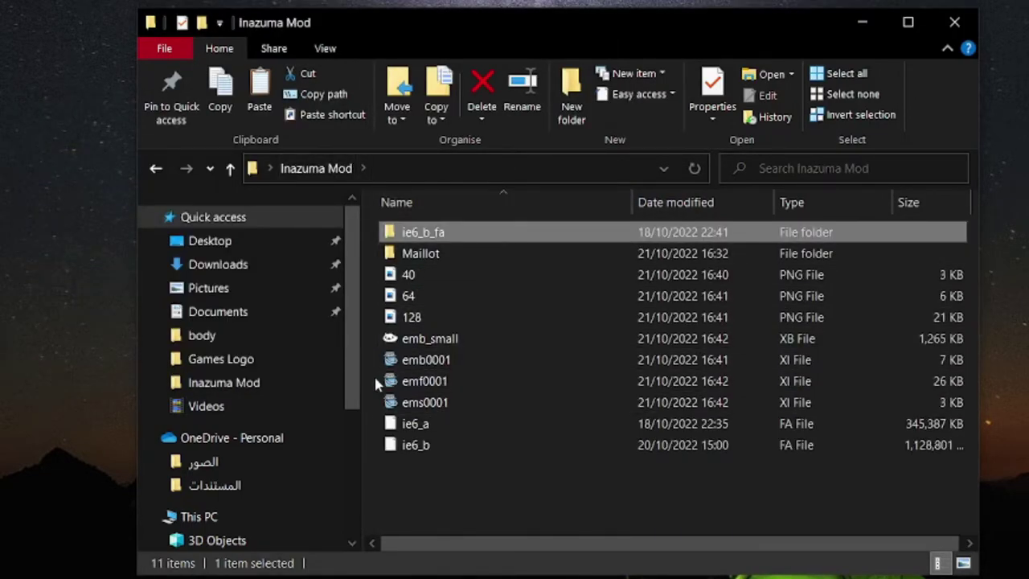
{"action": "left_click_drag", "start_coordinate": [374, 379], "coordinate": [414, 363]}
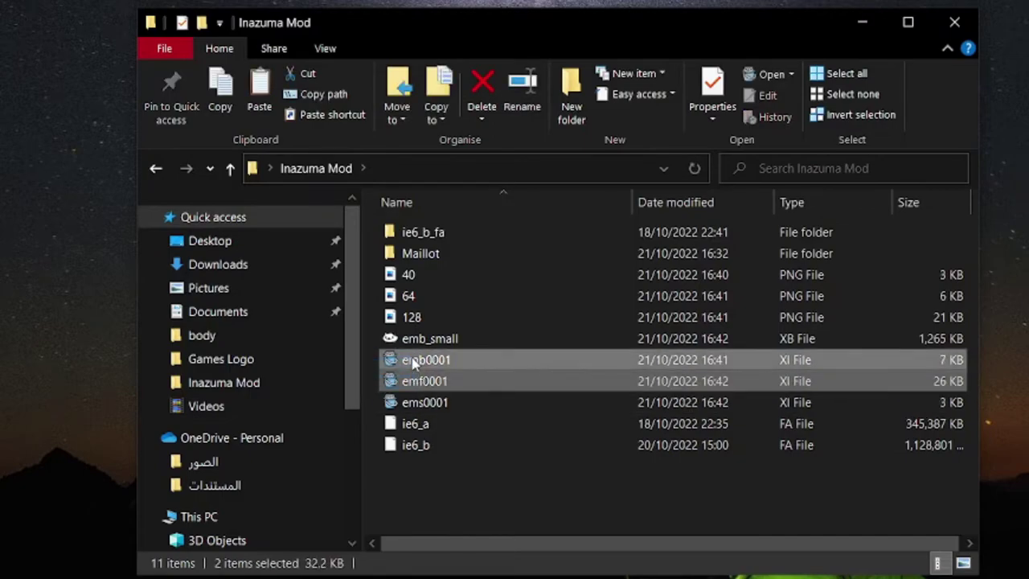
{"action": "right_click", "coordinate": [414, 363]}
{"action": "left_click", "coordinate": [469, 238]}
- Paste emb0001 and emf0001 into ie6_b_fa > data > img > emblem, replacing the existing files
{"action": "left_click", "coordinate": [422, 253]}
{"action": "double_click", "coordinate": [423, 232]}
{"action": "double_click", "coordinate": [422, 232]}
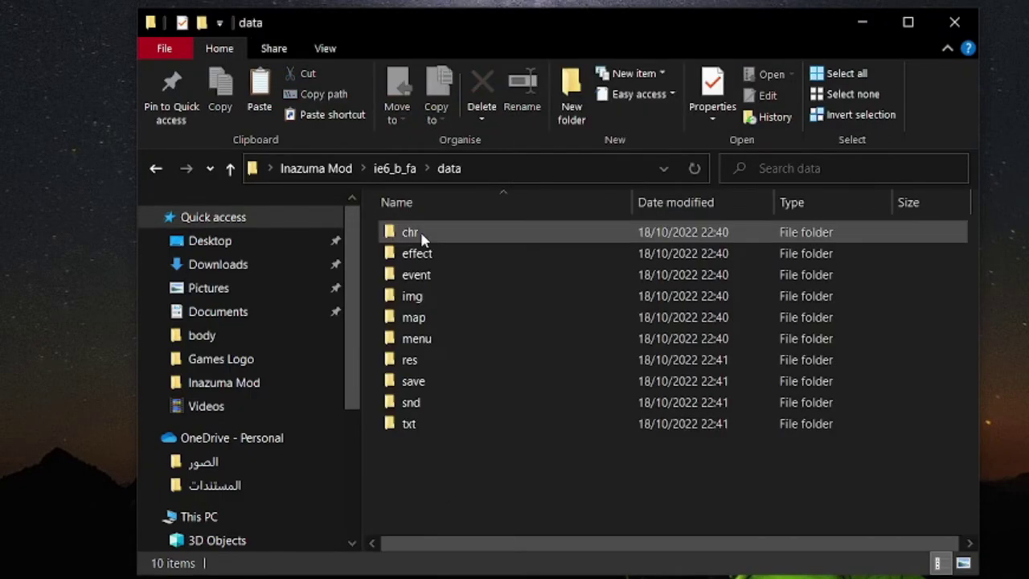
{"action": "double_click", "coordinate": [411, 296]}
{"action": "double_click", "coordinate": [419, 314]}
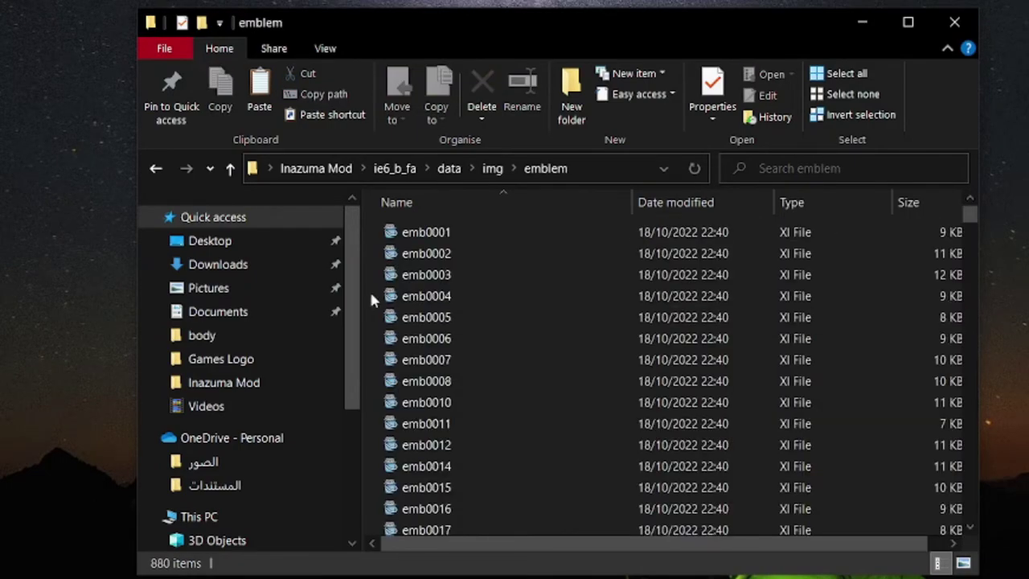
{"action": "right_click", "coordinate": [372, 299]}
{"action": "left_click", "coordinate": [429, 429]}
{"action": "left_click", "coordinate": [419, 221]}
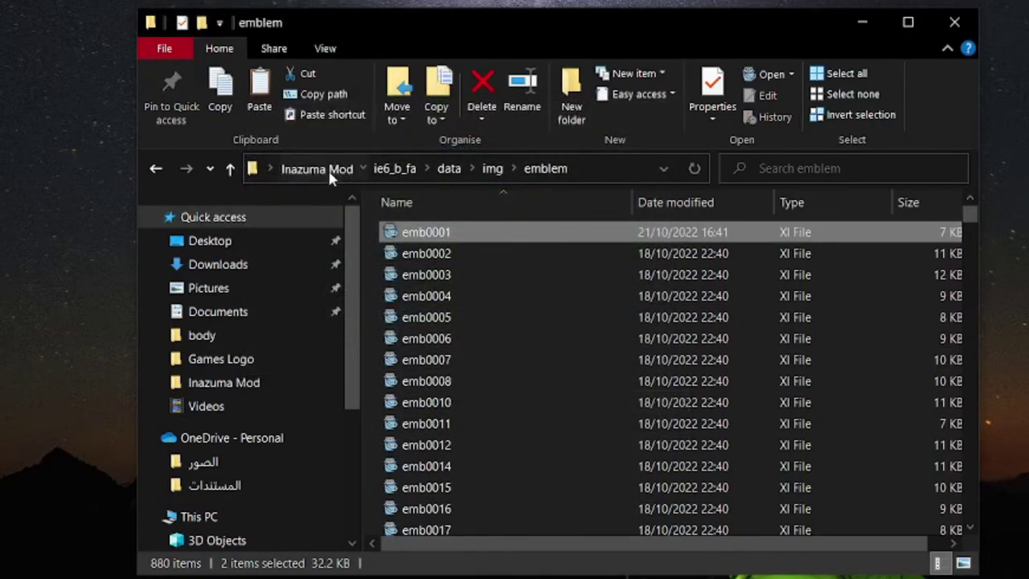
- Return to the Inazuma Mod folder and open the ie6_b archive in Karameru
{"action": "left_click", "coordinate": [329, 175]}
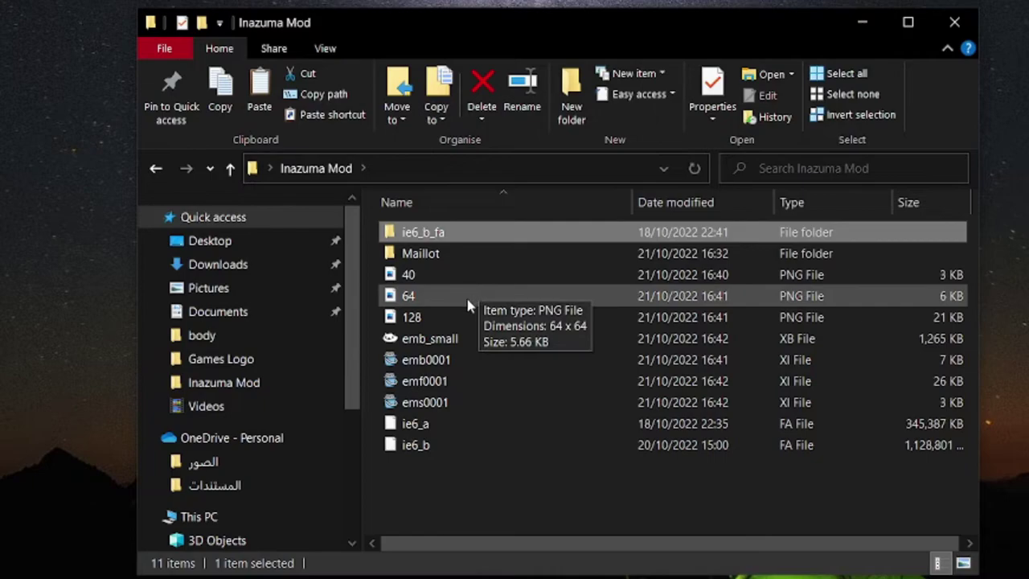
{"action": "left_click", "coordinate": [333, 168]}
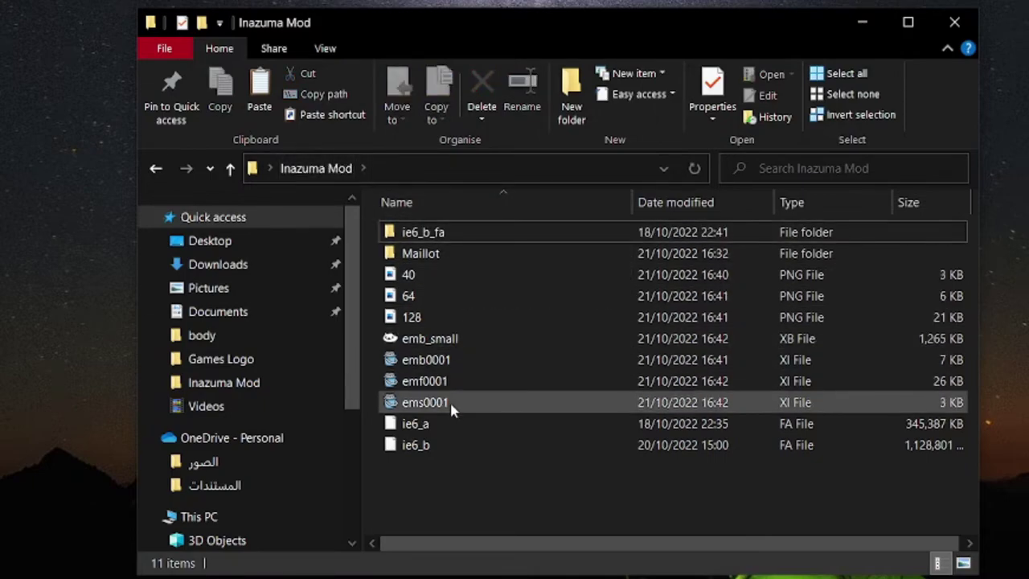
{"action": "left_click", "coordinate": [444, 448]}
{"action": "left_click", "coordinate": [395, 324]}
{"action": "left_click", "coordinate": [487, 513]}
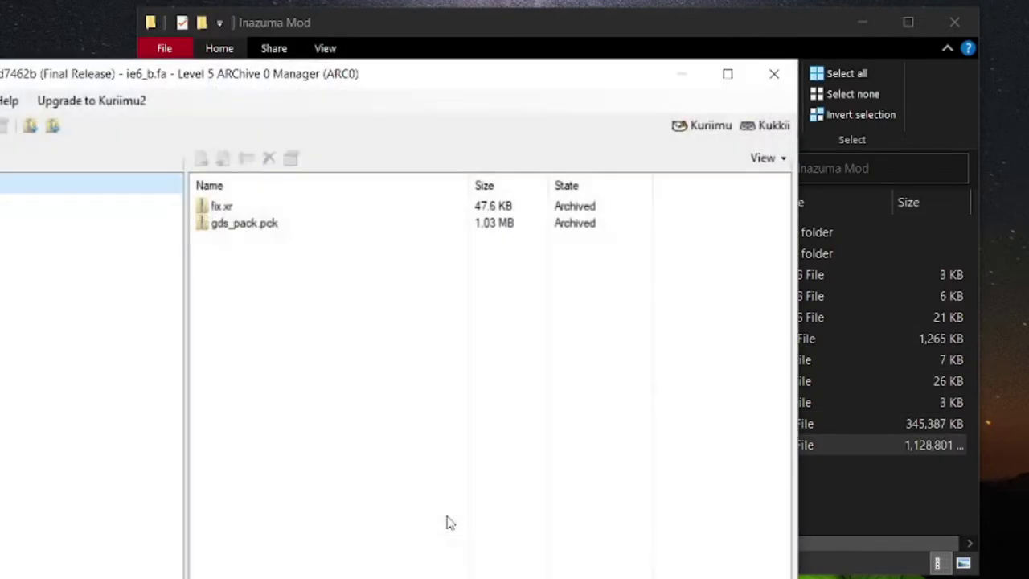
- Replace the contents of ie6_b.fa with the modded ie6_b_fa folder from Inazuma Mod
{"action": "left_click_drag", "start_coordinate": [304, 80], "coordinate": [737, 95]}
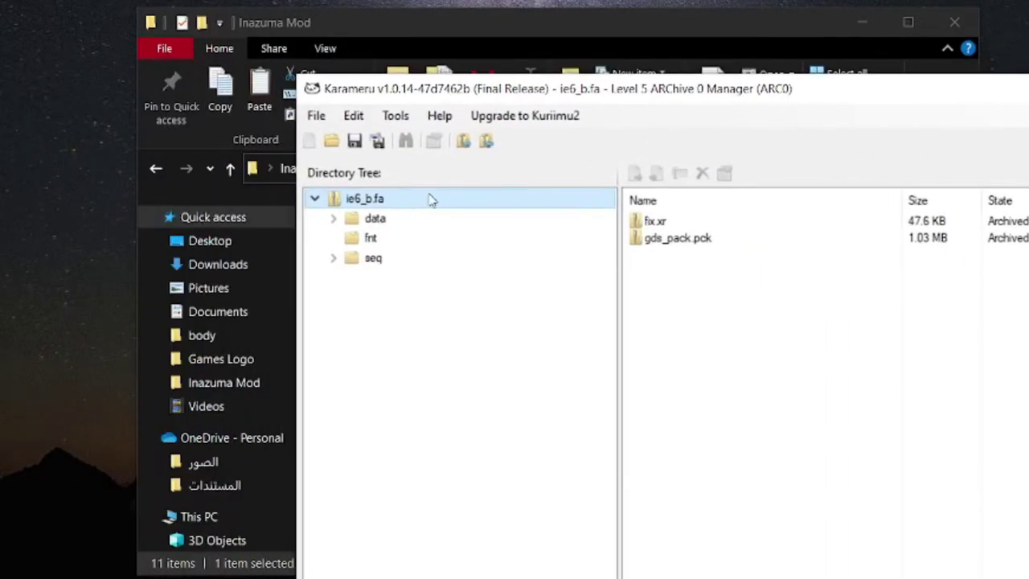
{"action": "right_click", "coordinate": [406, 201]}
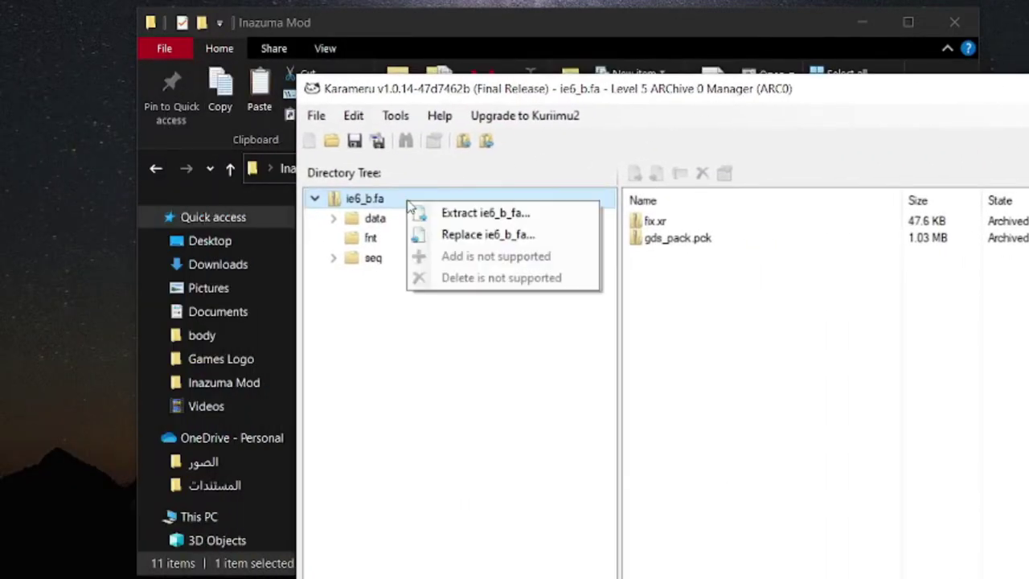
{"action": "left_click", "coordinate": [467, 235]}
{"action": "scroll", "coordinate": [430, 344], "scroll_direction": "down", "scroll_amount": 3}
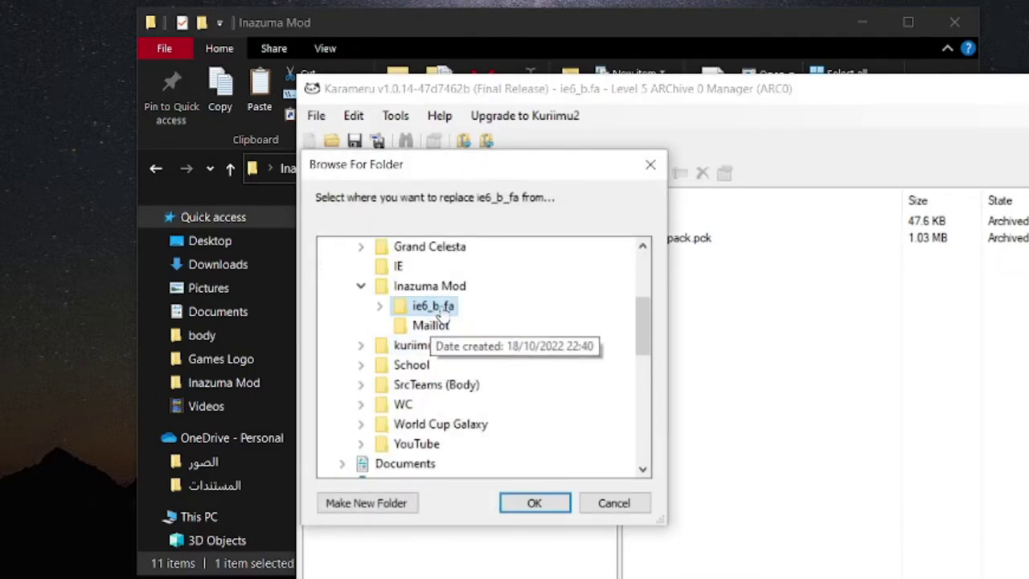
{"action": "left_click", "coordinate": [534, 504]}
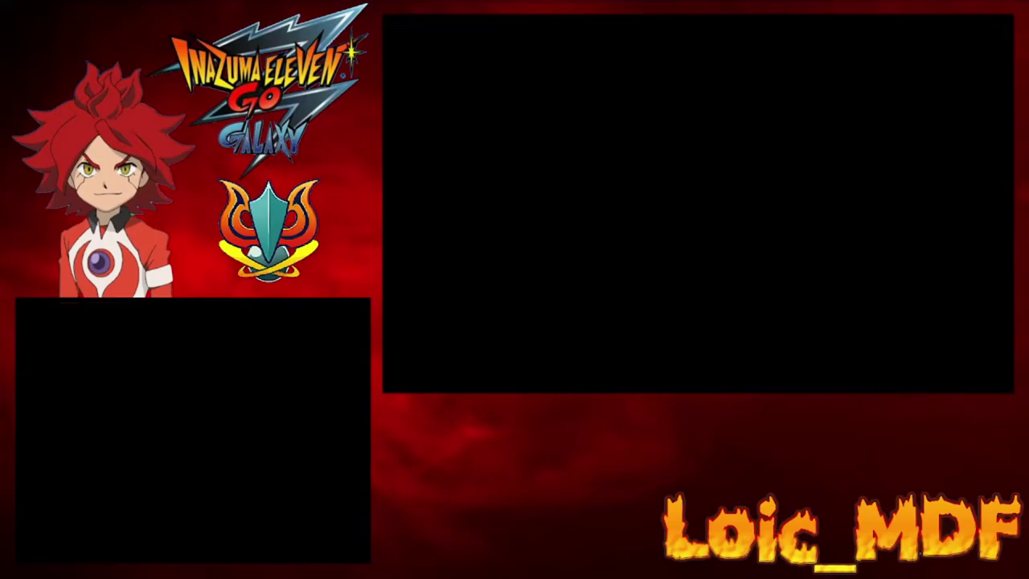
- Load the saved game in Inazuma Eleven GO Galaxy and open the さくせん team list
{"action": "key", "text": "Return"}
{"action": "key", "text": "Return"}
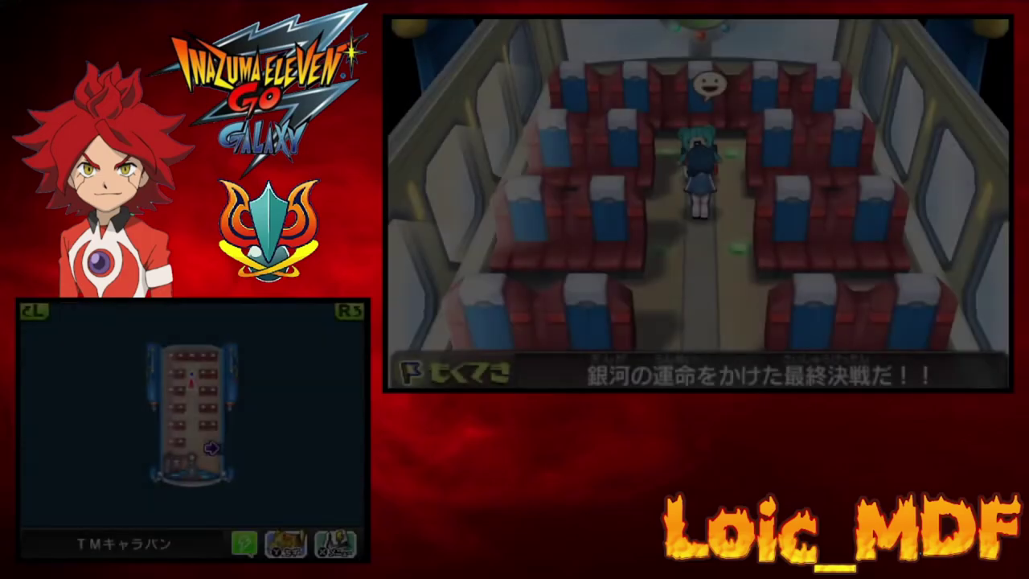
{"action": "key", "text": "x"}
{"action": "key", "text": "Down"}
{"action": "key", "text": "Return"}
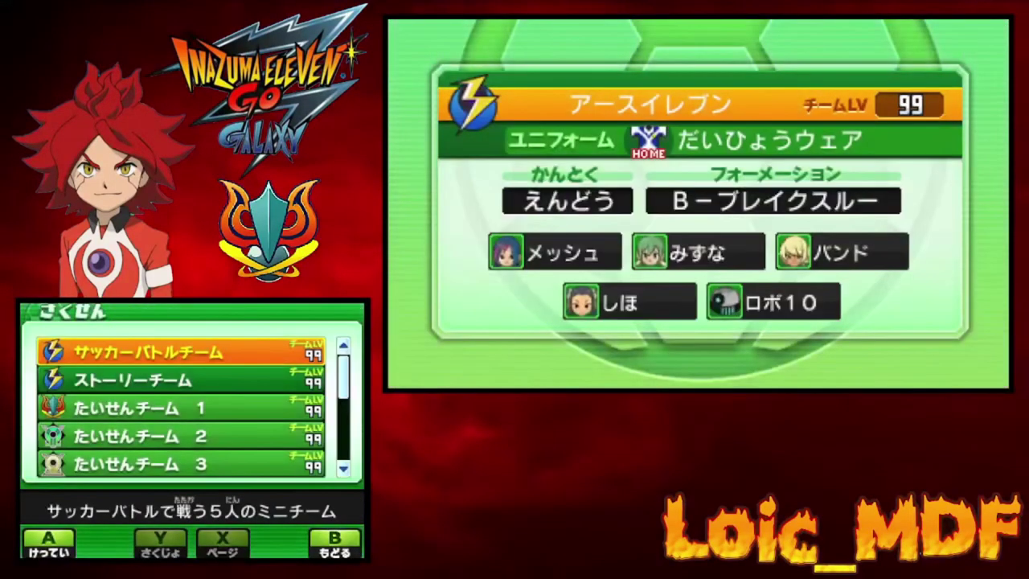
- Open the emblem selection (エンブレム) for たいせんチーム 1
{"action": "key", "text": "Down"}
{"action": "key", "text": "Down"}
{"action": "key", "text": "Down"}
{"action": "key", "text": "Up"}
{"action": "key", "text": "Return"}
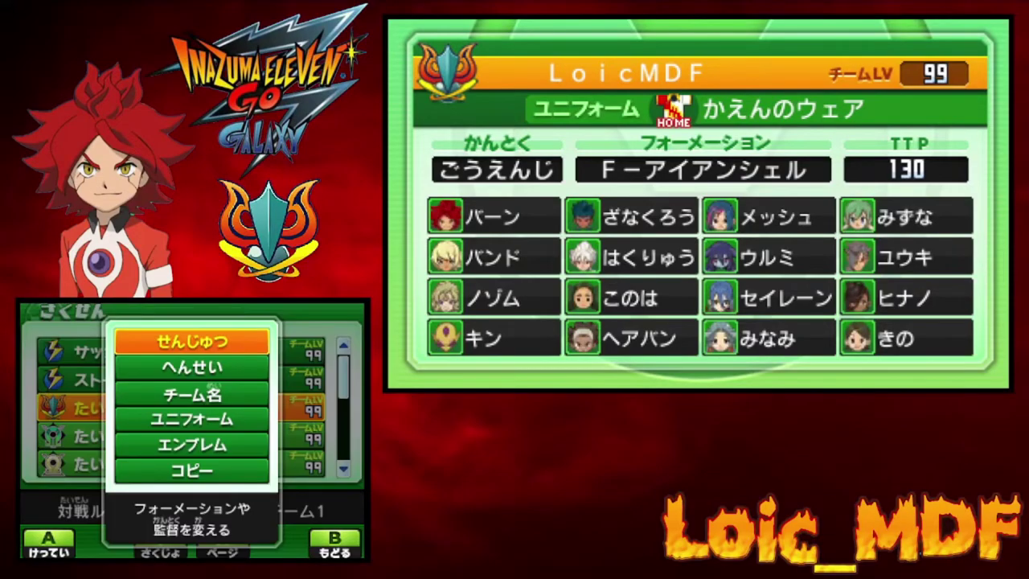
{"action": "key", "text": "Down"}
{"action": "key", "text": "Down"}
{"action": "key", "text": "Down"}
{"action": "key", "text": "Down"}
{"action": "key", "text": "Return"}
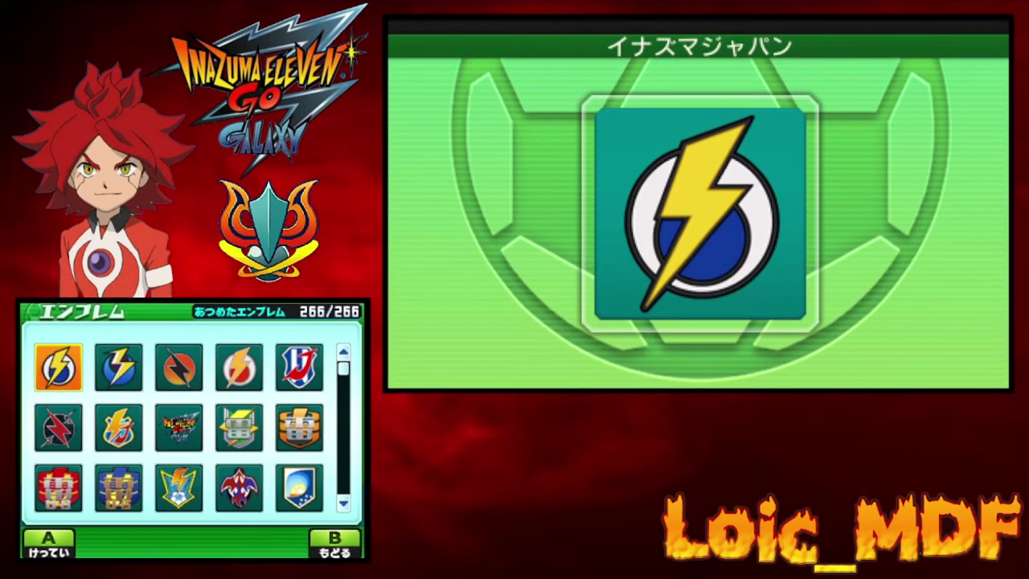
- Assign the custom Inazuma Eleven GO Galaxy emblem (雷門) to the team and leave the team menus
{"action": "left_click", "coordinate": [179, 427]}
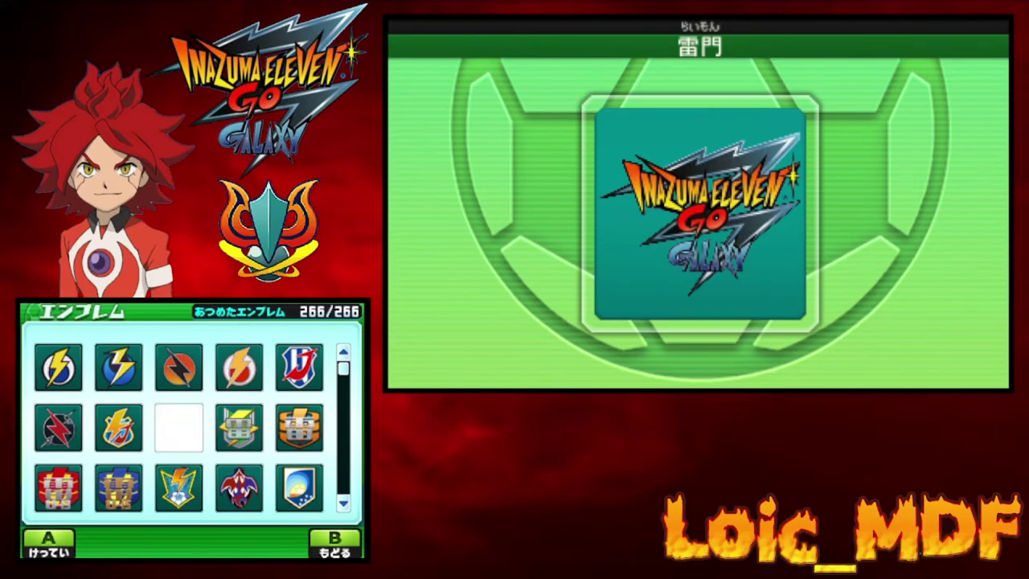
{"action": "key", "text": "a"}
{"action": "key", "text": "Escape"}
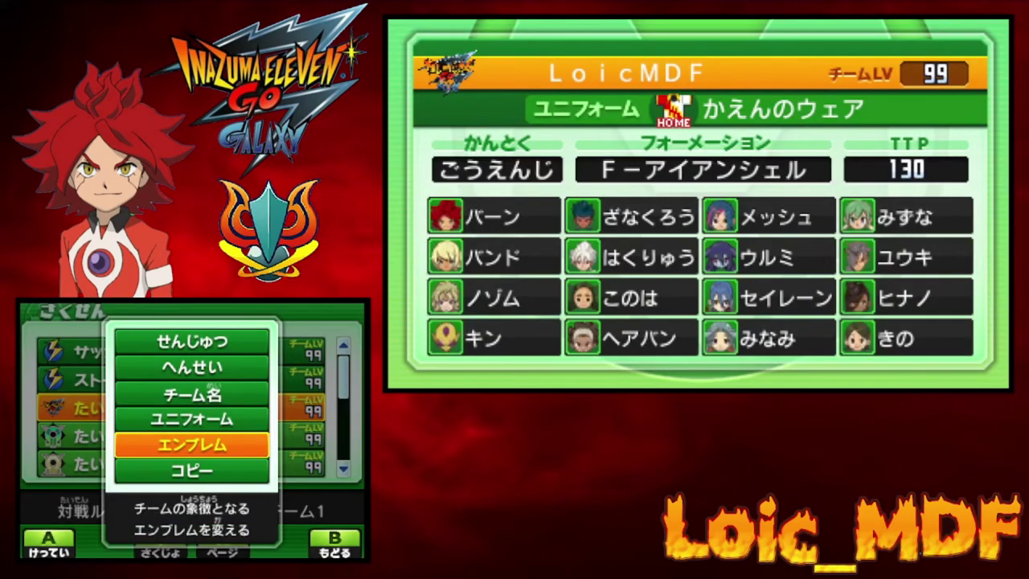
{"action": "key", "text": "Escape"}
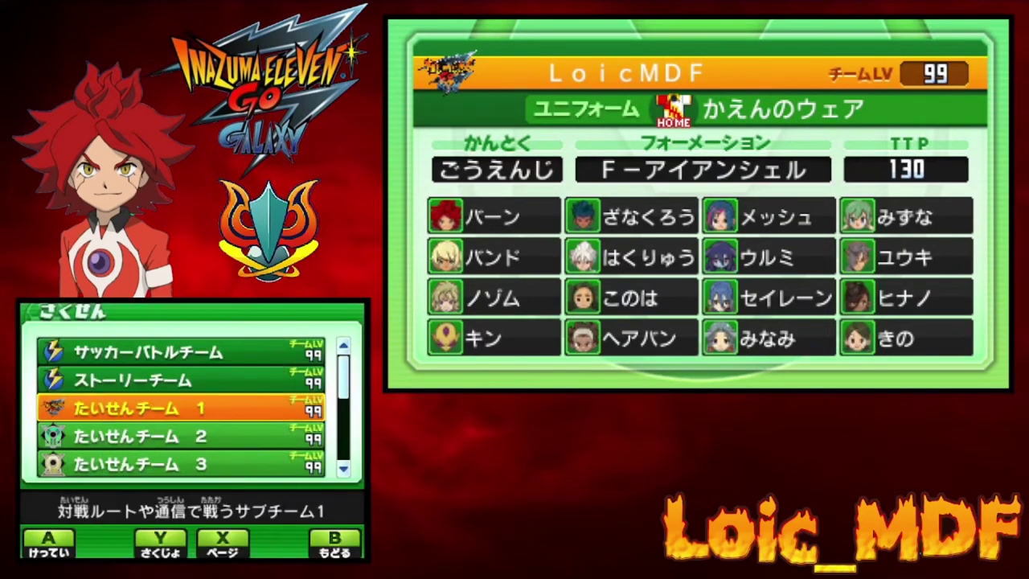
{"action": "key", "text": "Escape"}
{"action": "key", "text": "Escape"}
- Travel from the TMキャラバン to the 河川敷 area and walk down beside the soccer goal
{"action": "key", "text": "Down"}
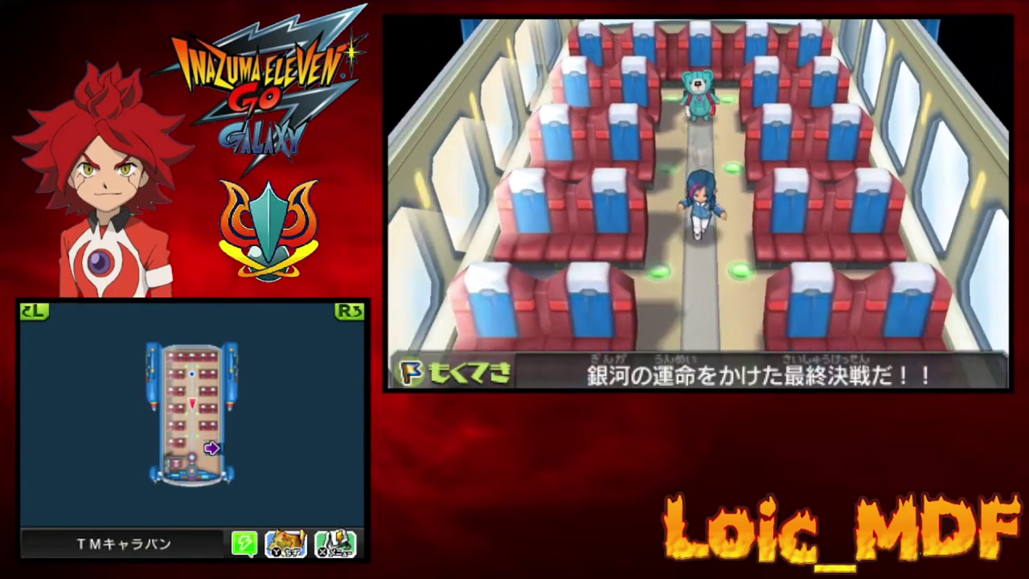
{"action": "key", "text": "y"}
{"action": "key", "text": "Right"}
{"action": "key", "text": "a"}
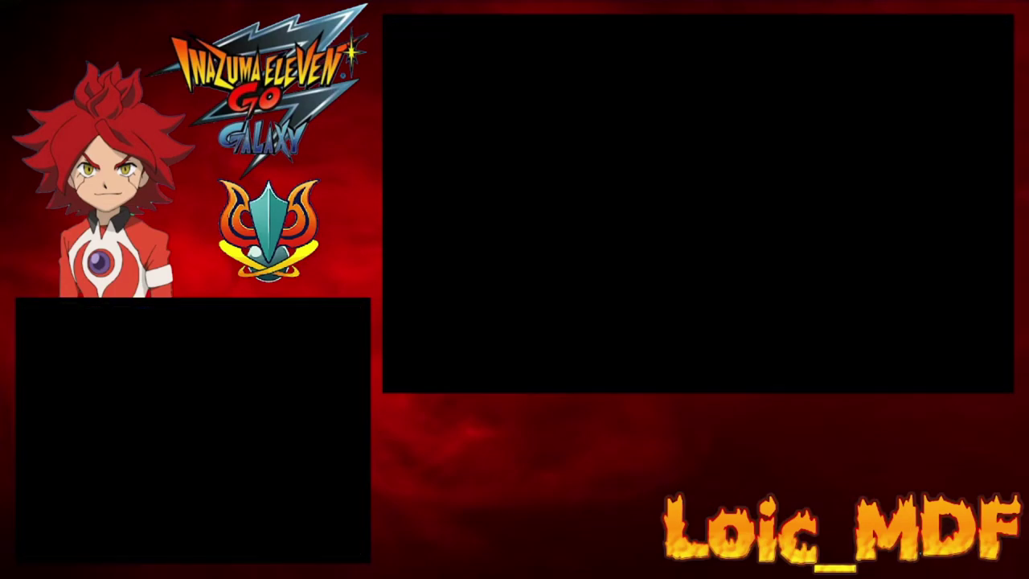
{"action": "key", "text": "Down"}
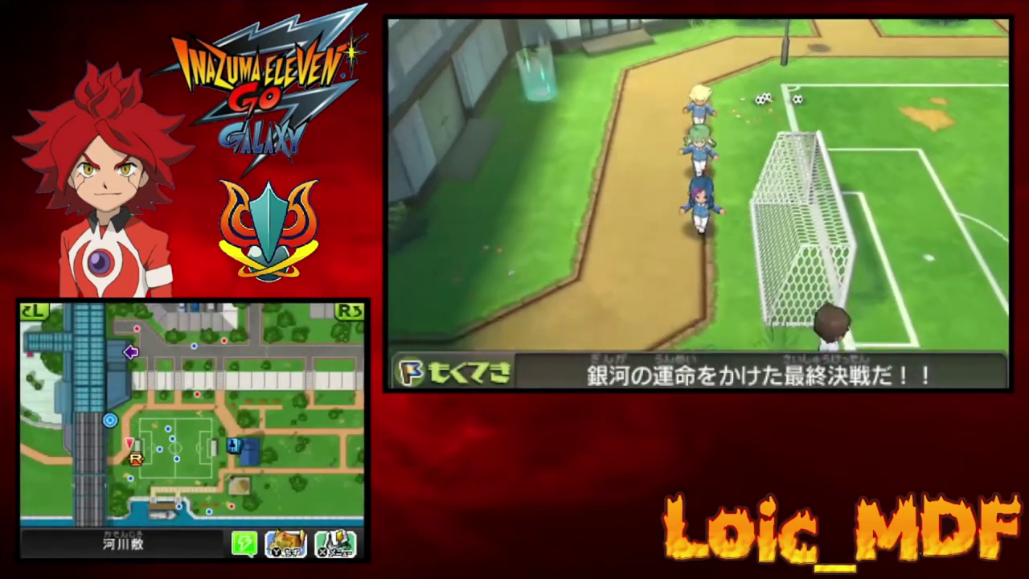
- Start a match setup with the character by the goal and choose たいせんチーム 1 as the team
{"action": "key", "text": "a"}
{"action": "key", "text": "a"}
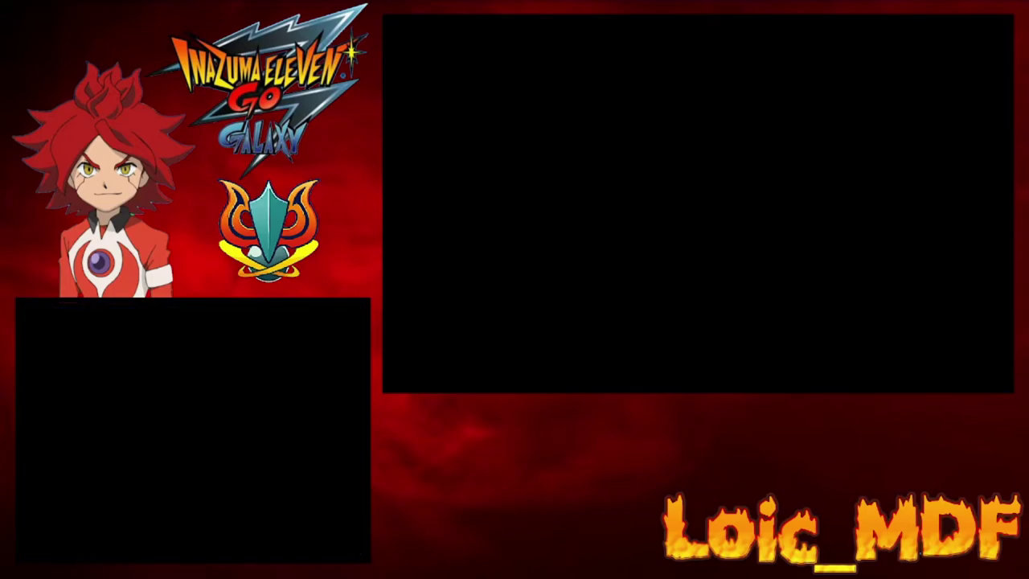
{"action": "key", "text": "a"}
{"action": "key", "text": "a"}
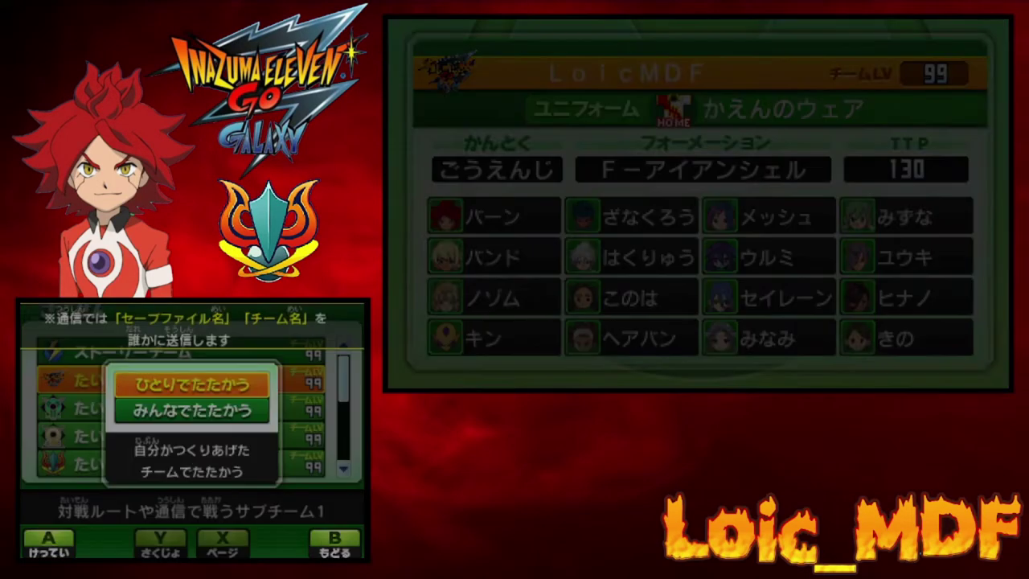